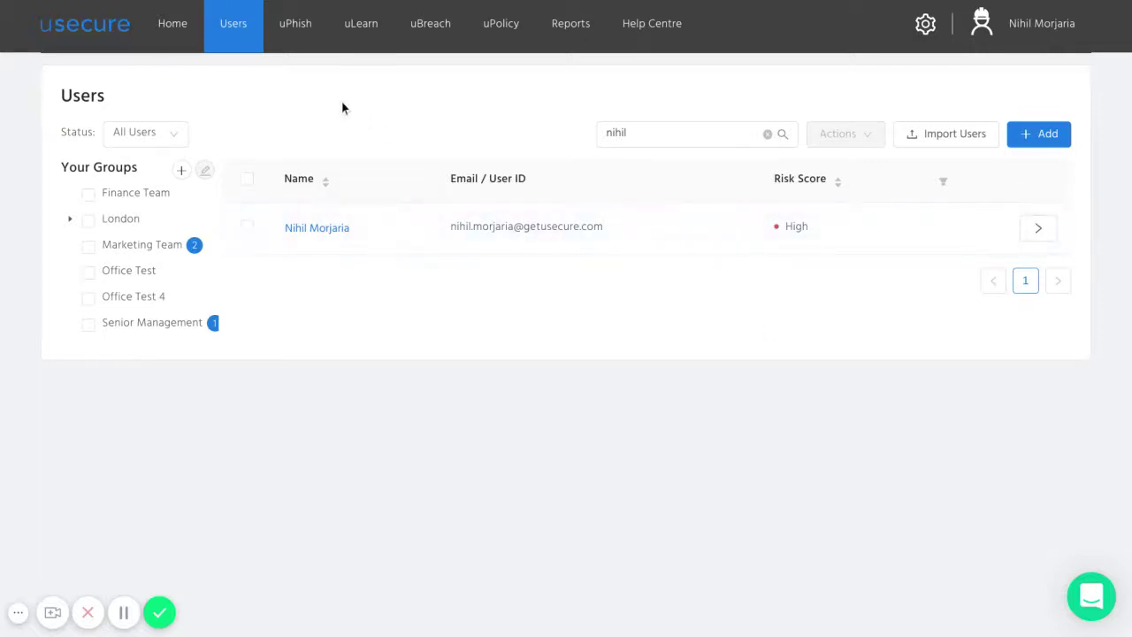
Choose Create Simulation from the uPhish menu
mouse_move(303, 34)
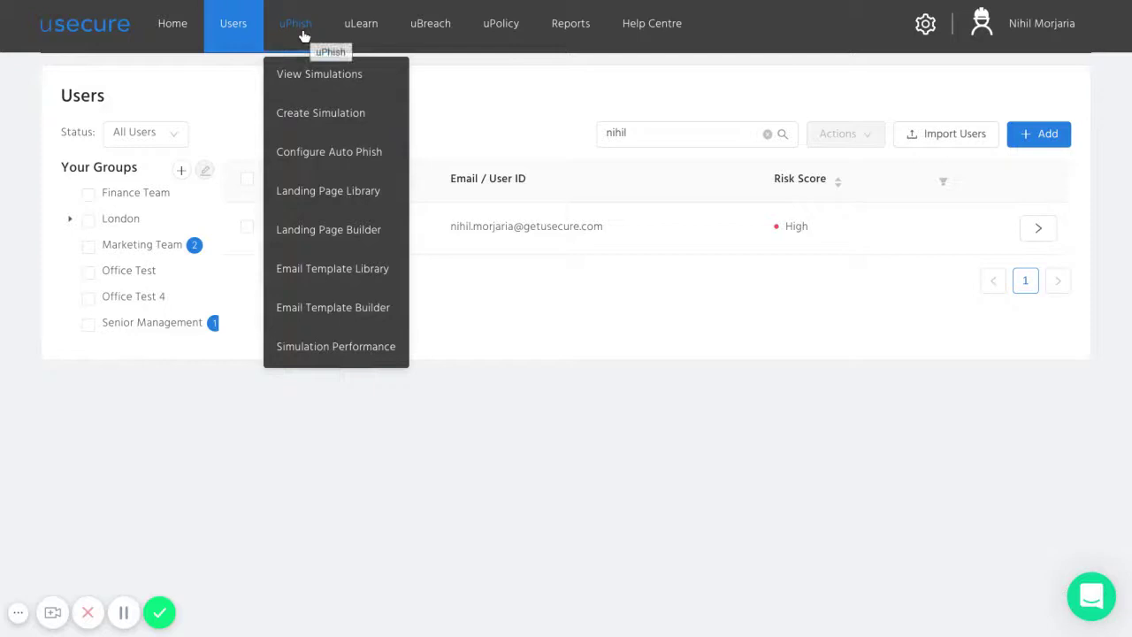
click(345, 113)
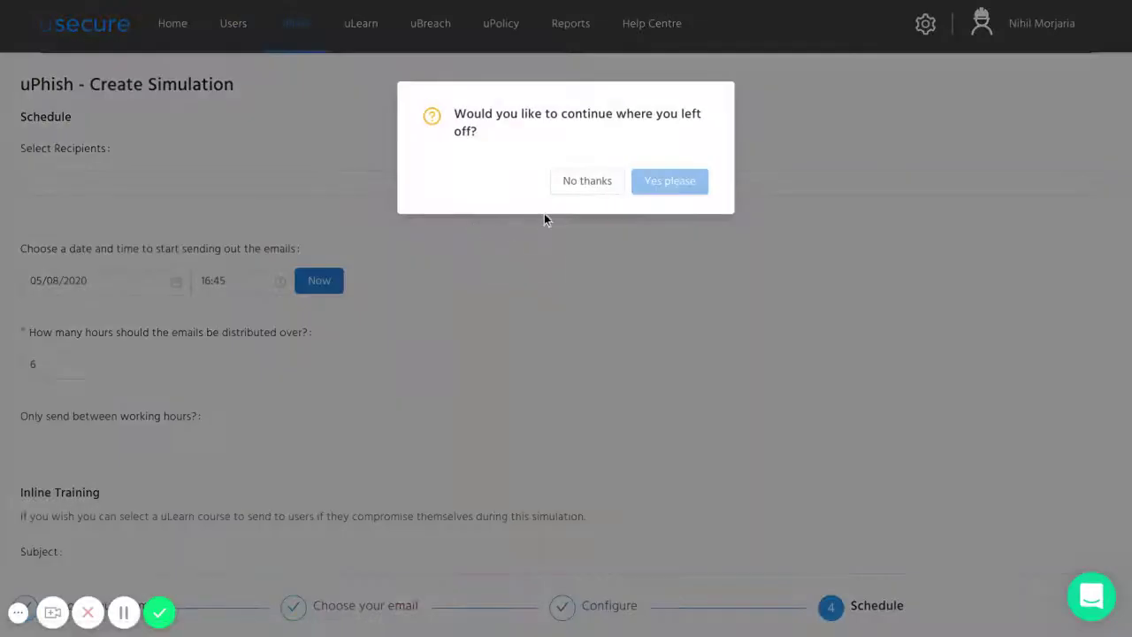
Decline resuming the earlier simulation and pick the Desktop theme
click(555, 190)
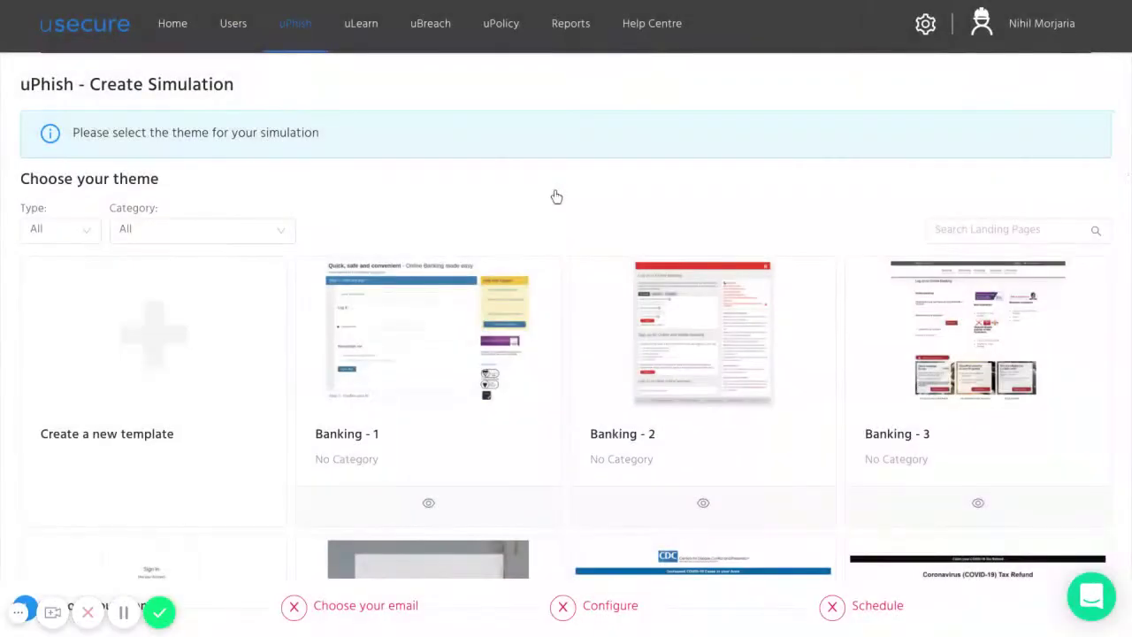
scroll(556, 197, down, 1)
scroll(547, 219, down, 2)
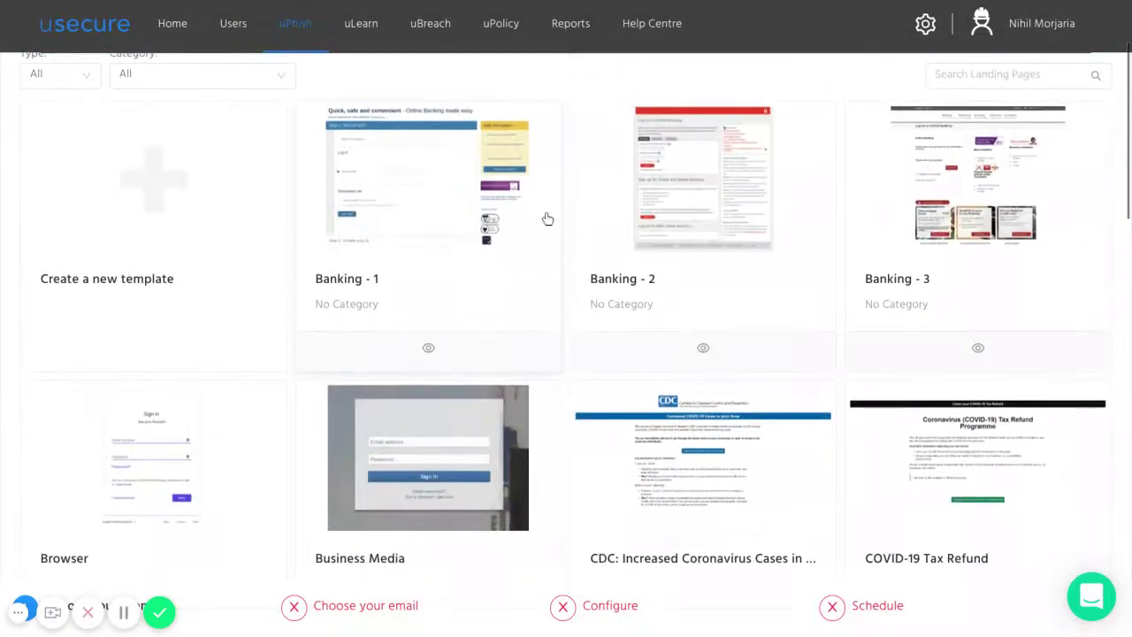
scroll(547, 219, down, 1)
scroll(547, 219, down, 2)
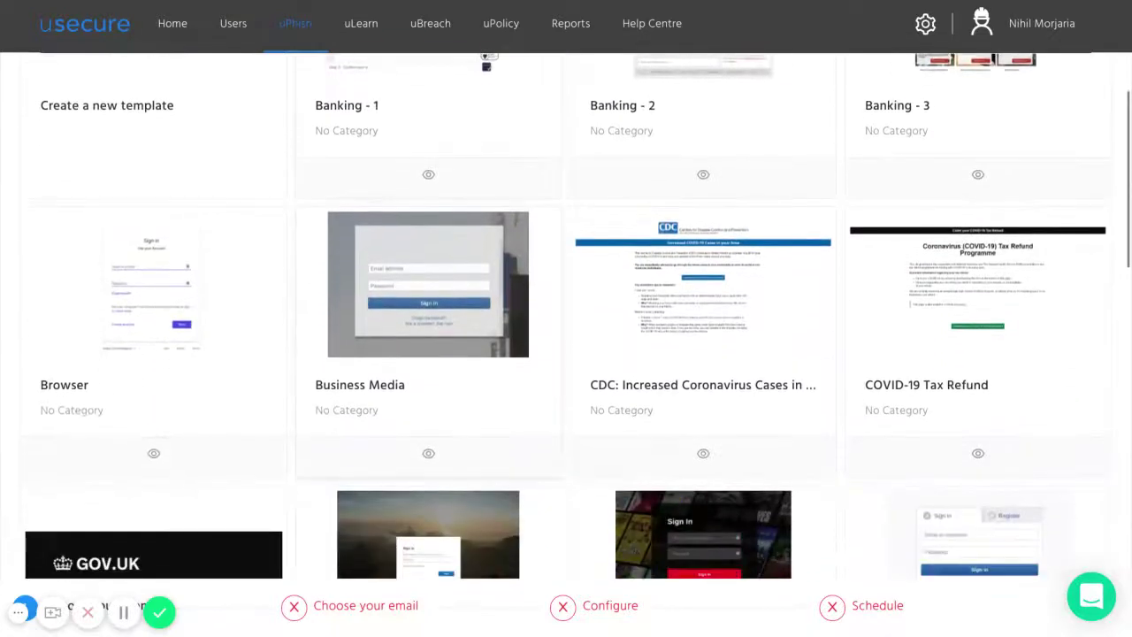
scroll(547, 219, down, 2)
scroll(485, 294, down, 2)
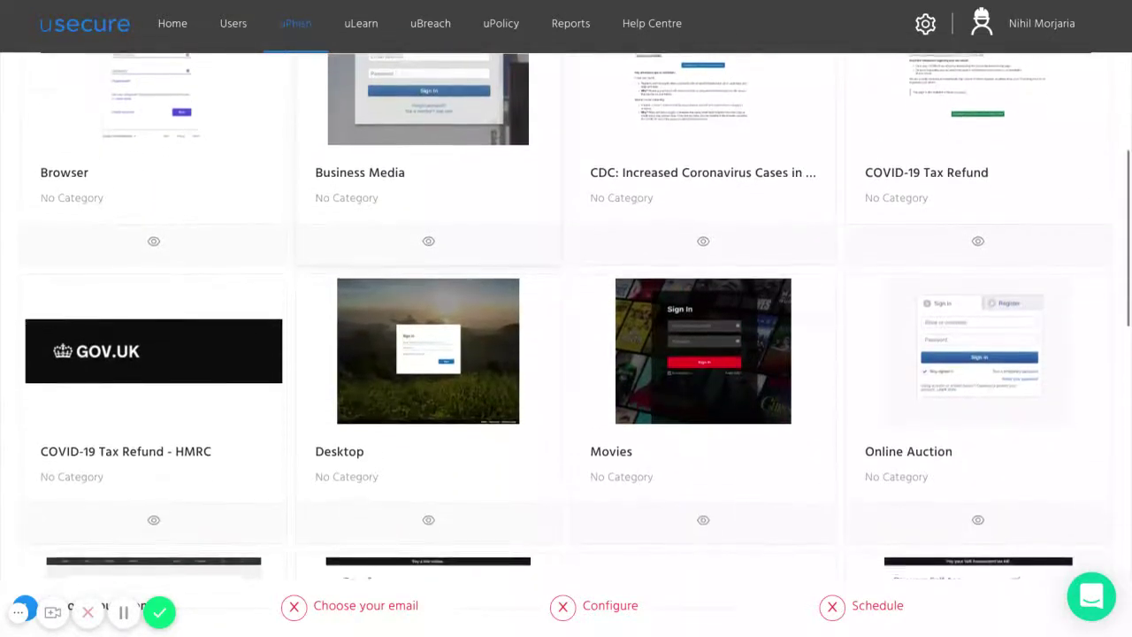
scroll(455, 305, down, 1)
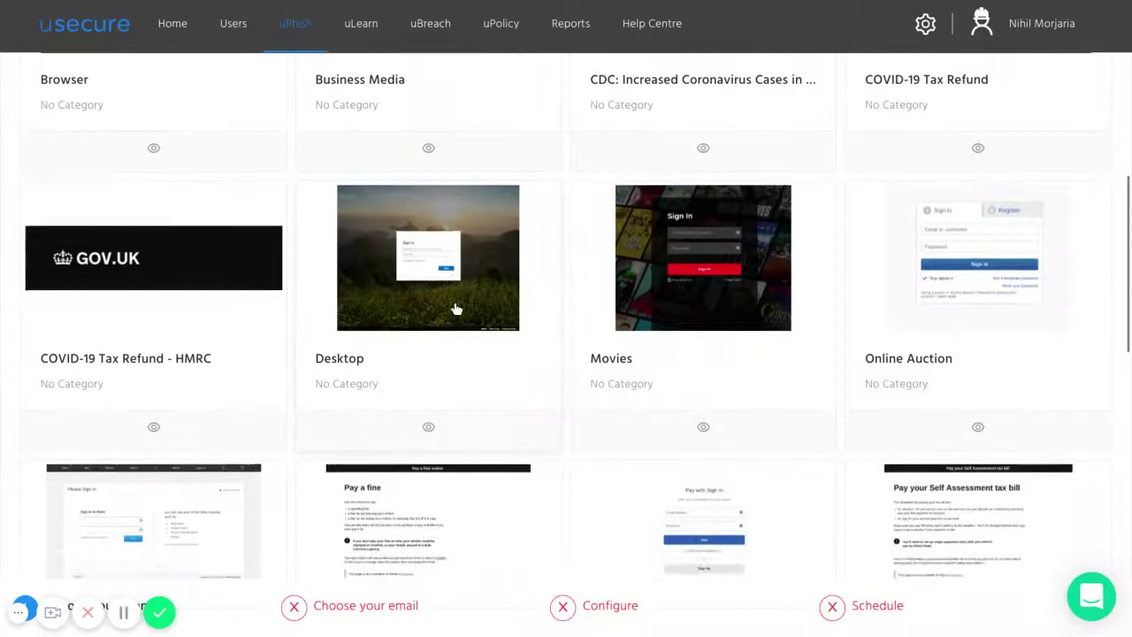
click(425, 268)
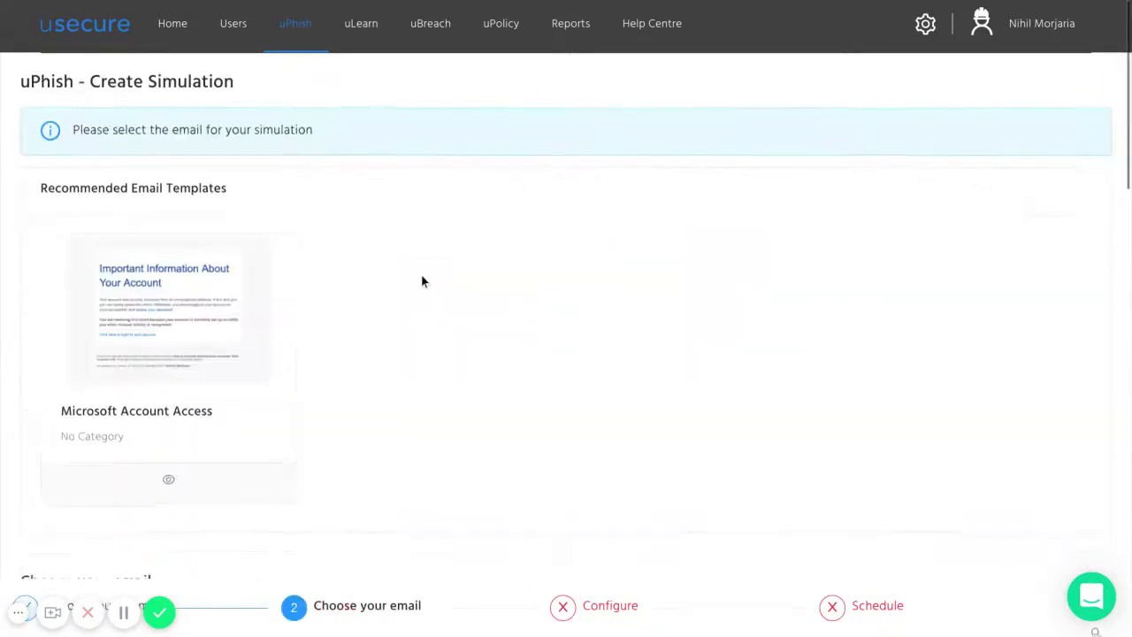
Return to Choose your theme and confirm Desktop is the selected theme
scroll(422, 281, down, 1)
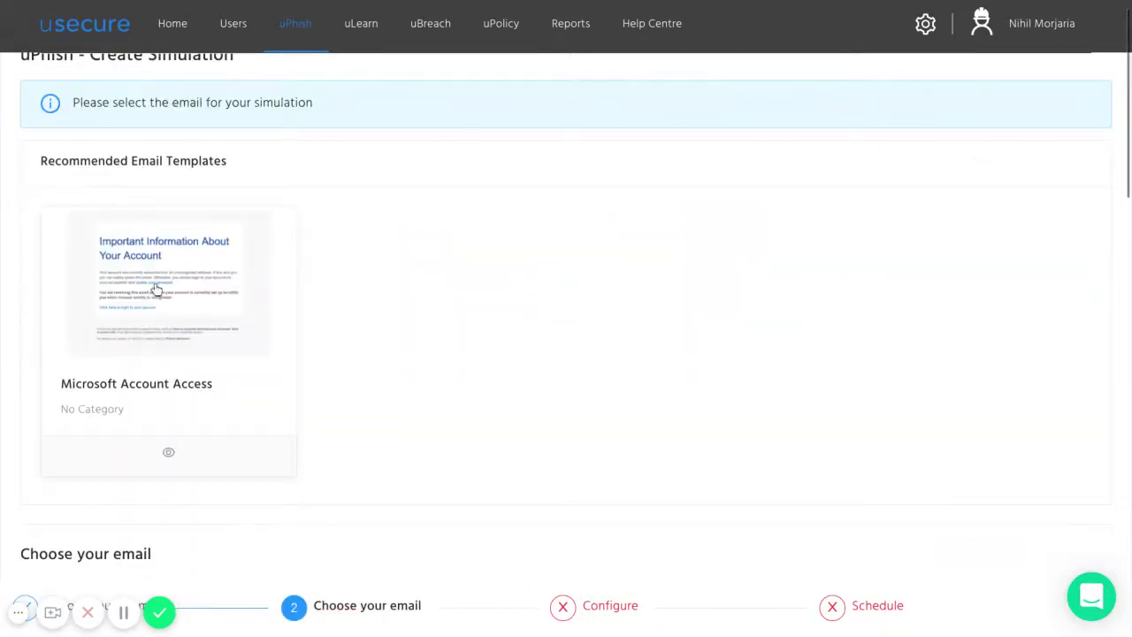
scroll(243, 308, down, 4)
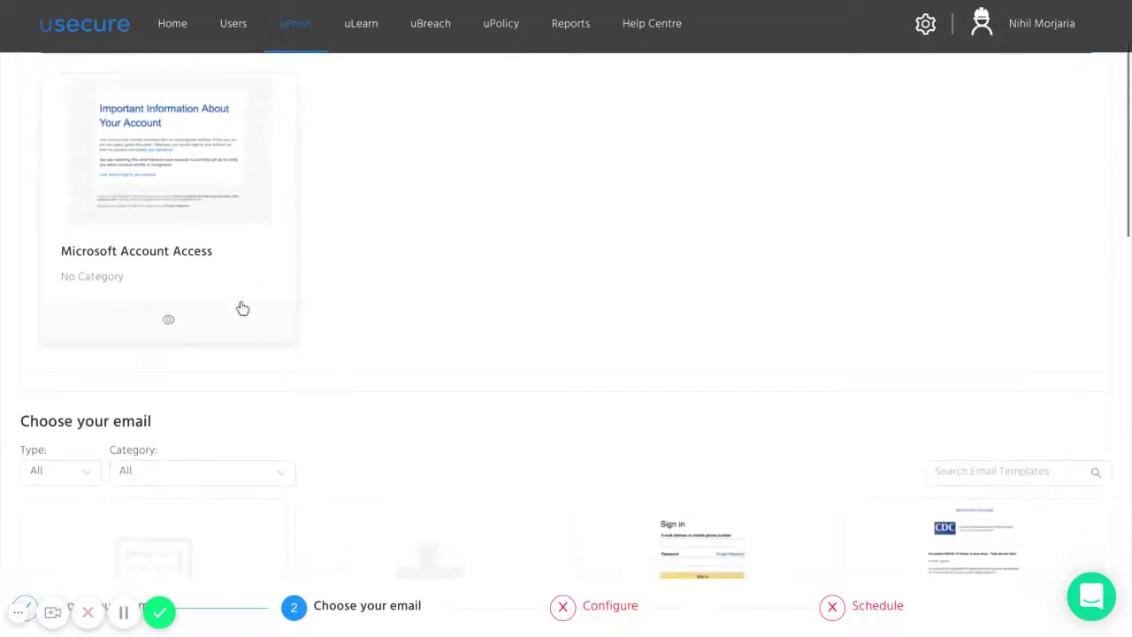
scroll(243, 308, up, 3)
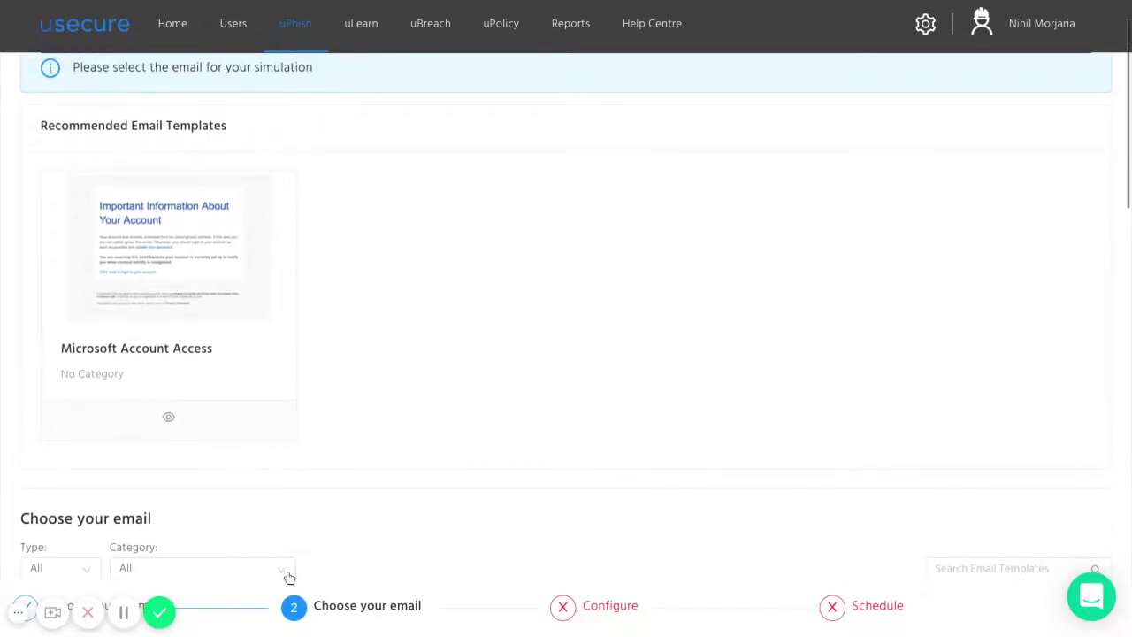
click(253, 611)
scroll(448, 422, down, 7)
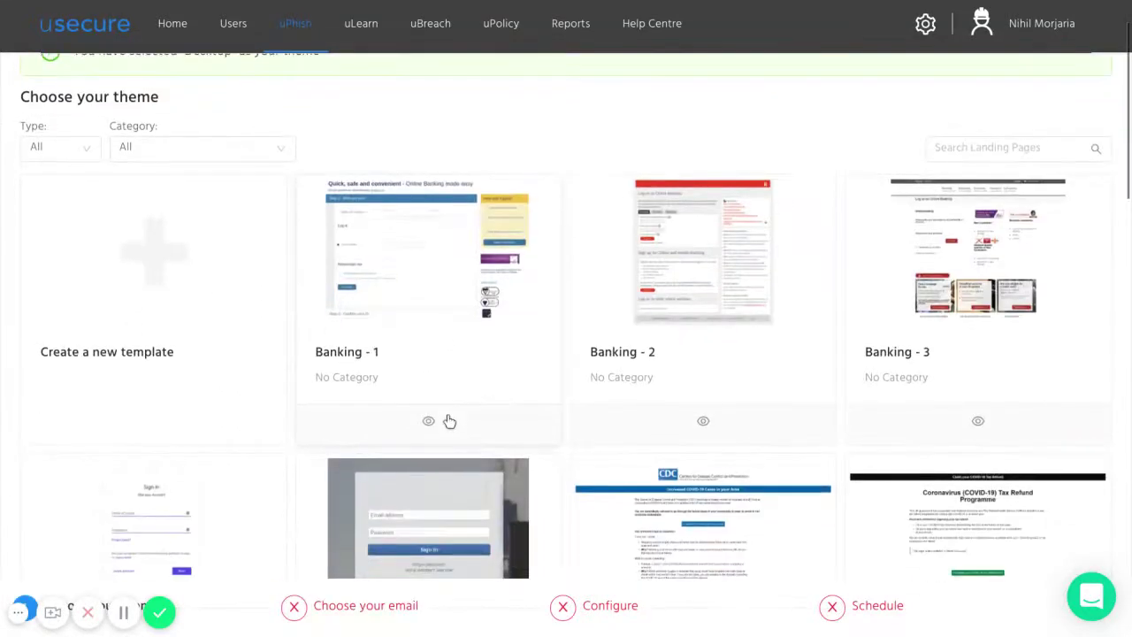
scroll(448, 422, down, 4)
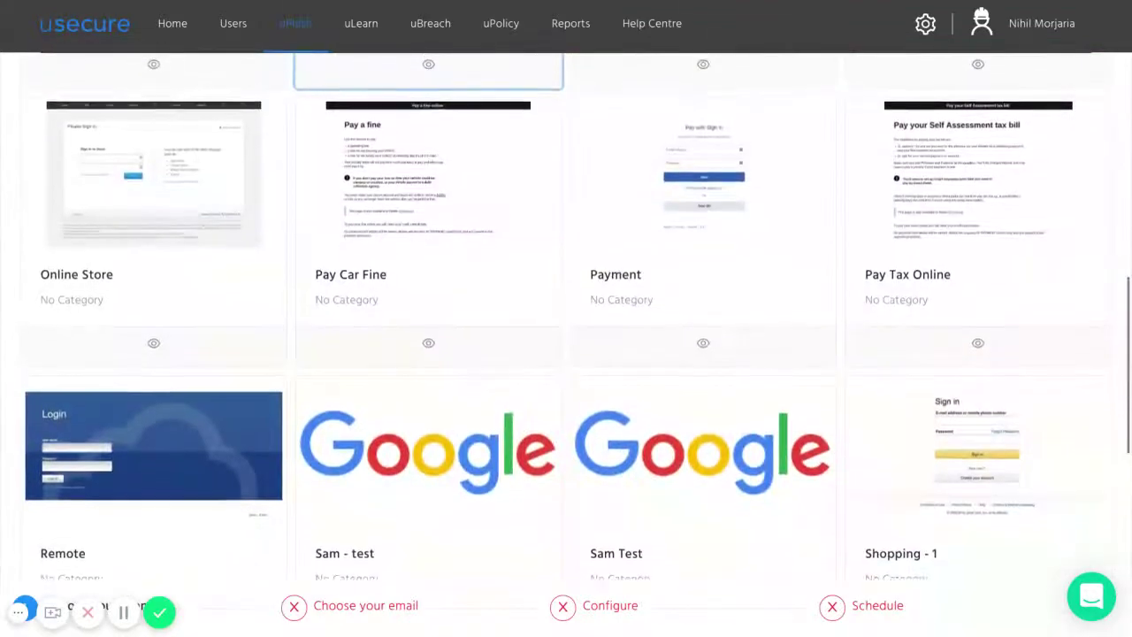
scroll(447, 422, down, 3)
scroll(419, 268, up, 20)
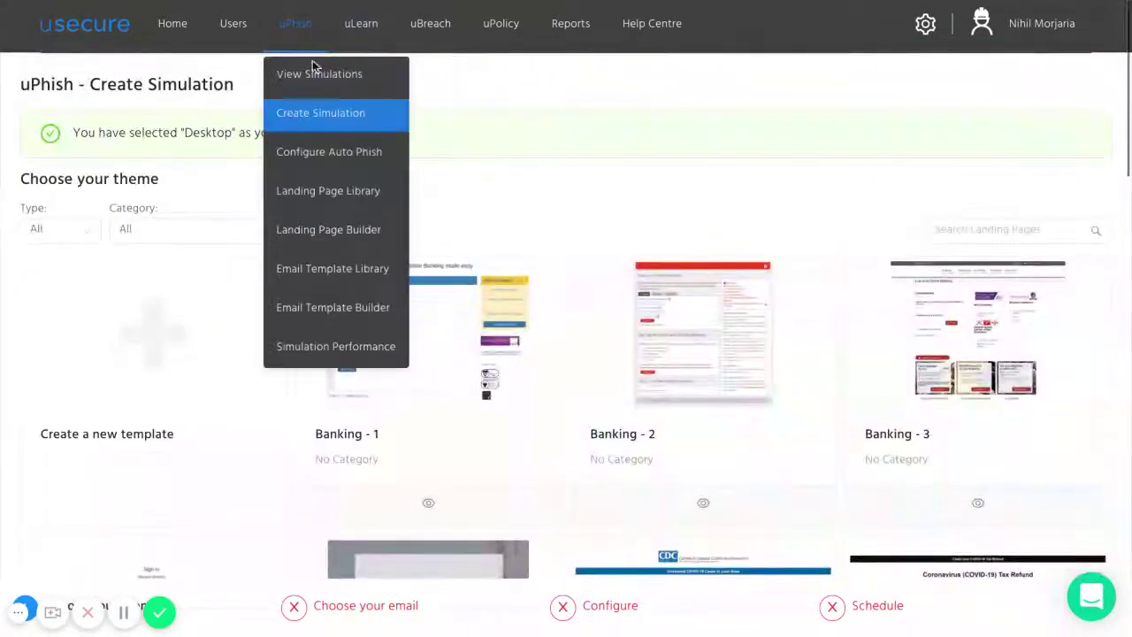
scroll(661, 294, down, 4)
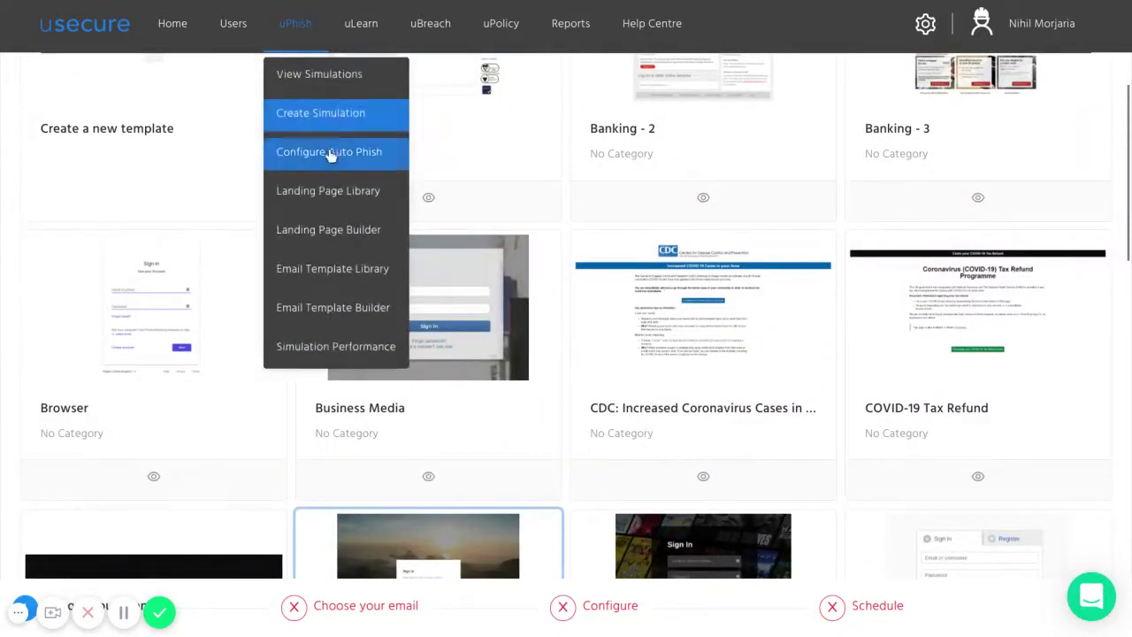
Enable Auto Phish: every 12 weeks, working hours only, Senior Management excluded
click(328, 153)
click(48, 155)
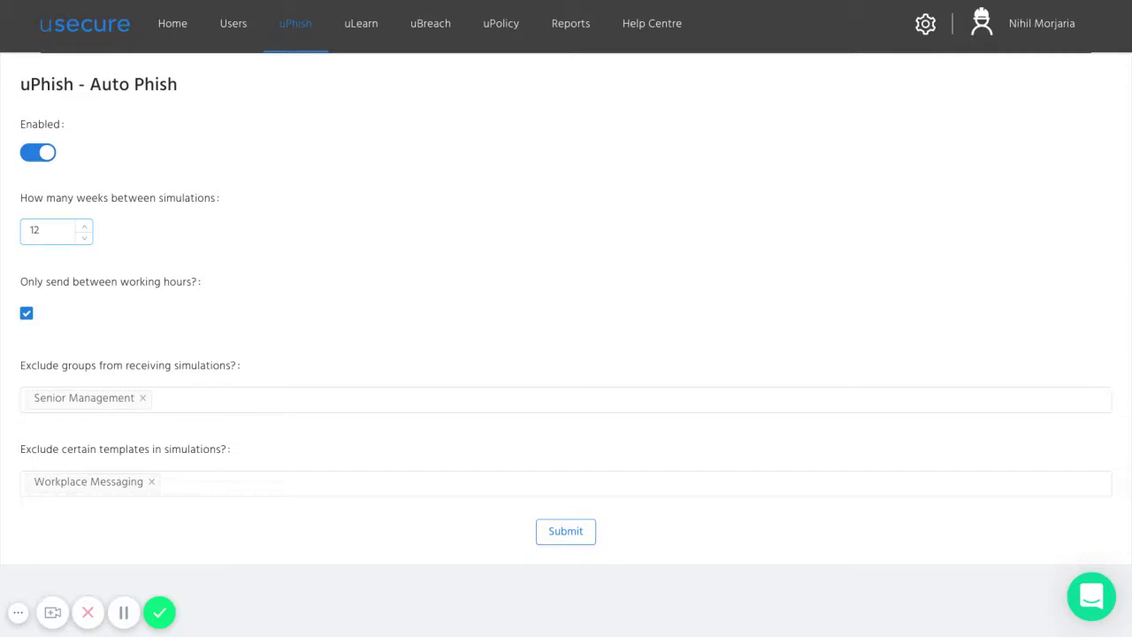
click(65, 179)
Resume the unfinished simulation and browse the landing pages to the Desktop template
mouse_move(297, 46)
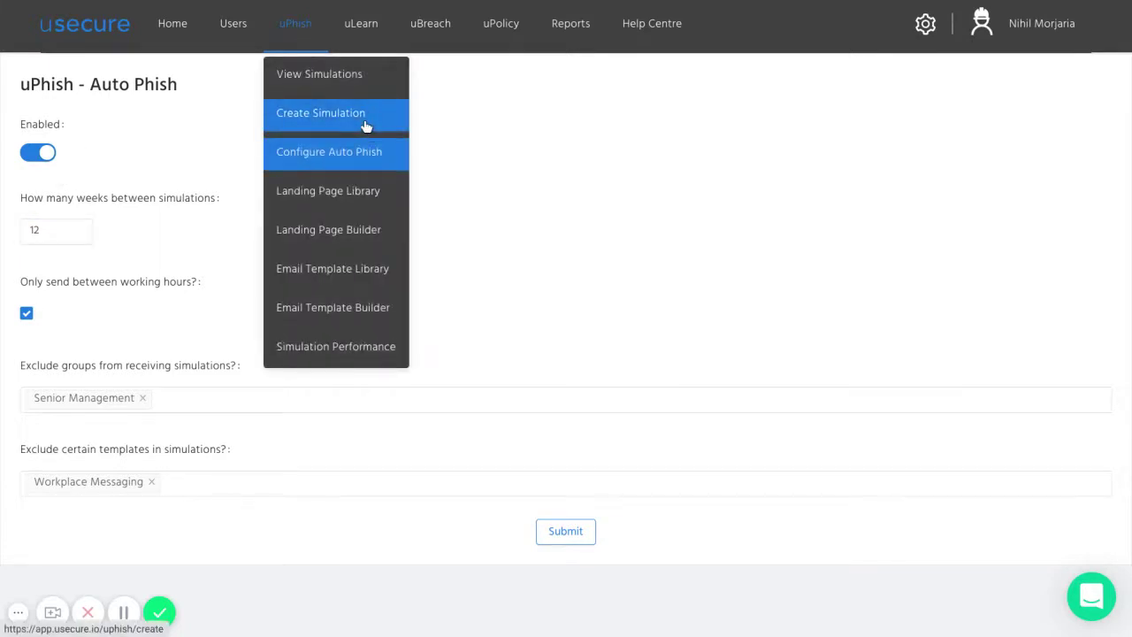
click(365, 127)
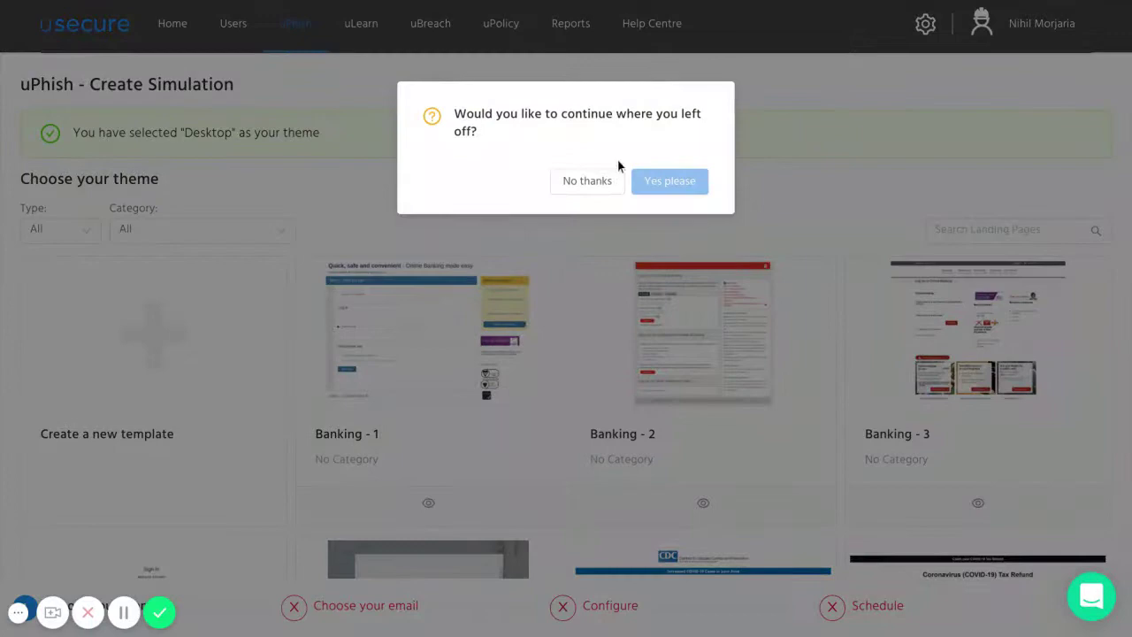
click(609, 176)
scroll(514, 221, down, 5)
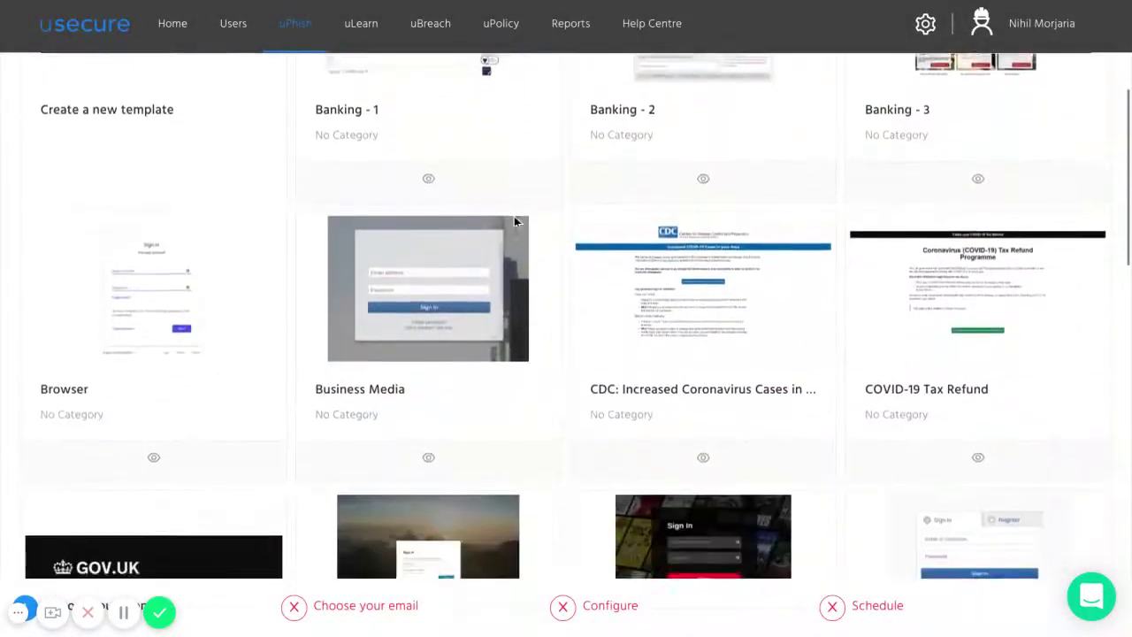
scroll(515, 221, down, 2)
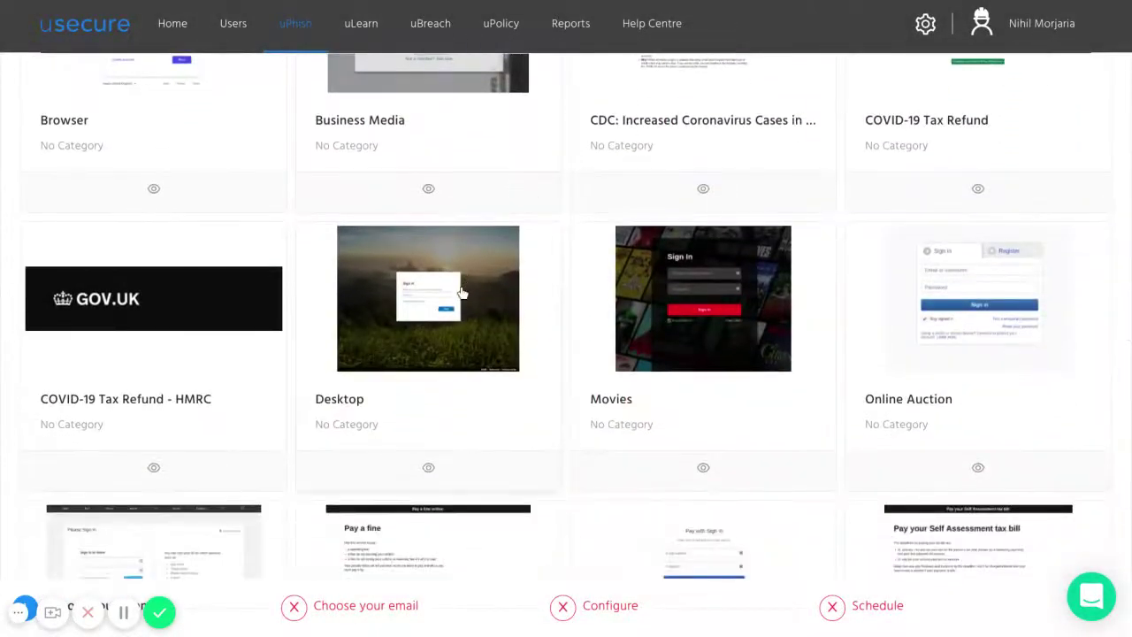
scroll(463, 293, down, 1)
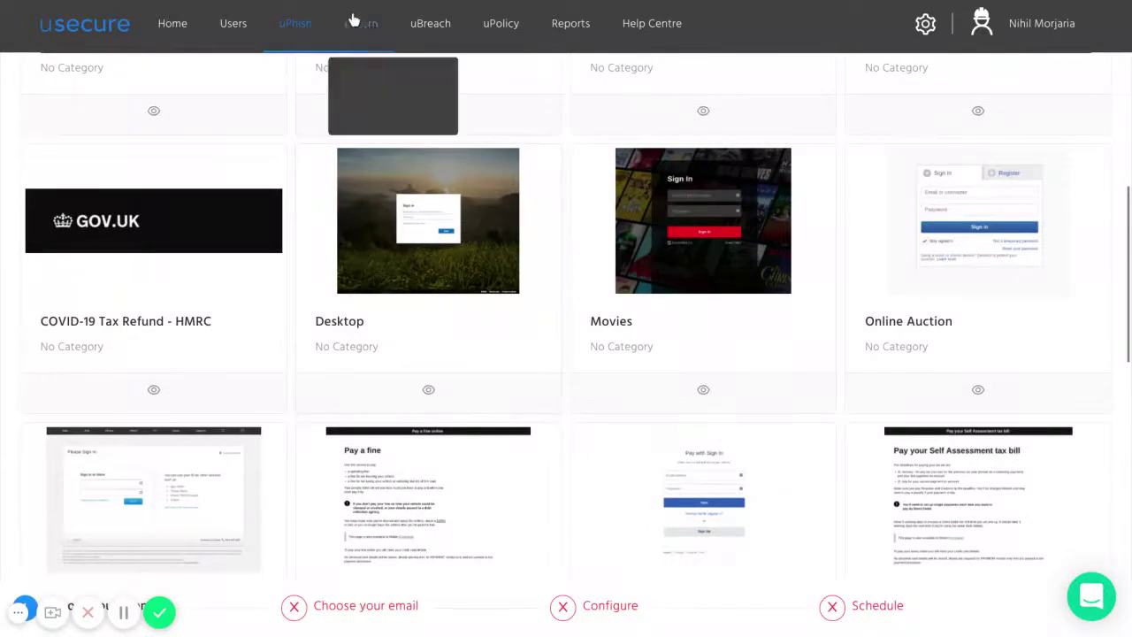
mouse_move(302, 26)
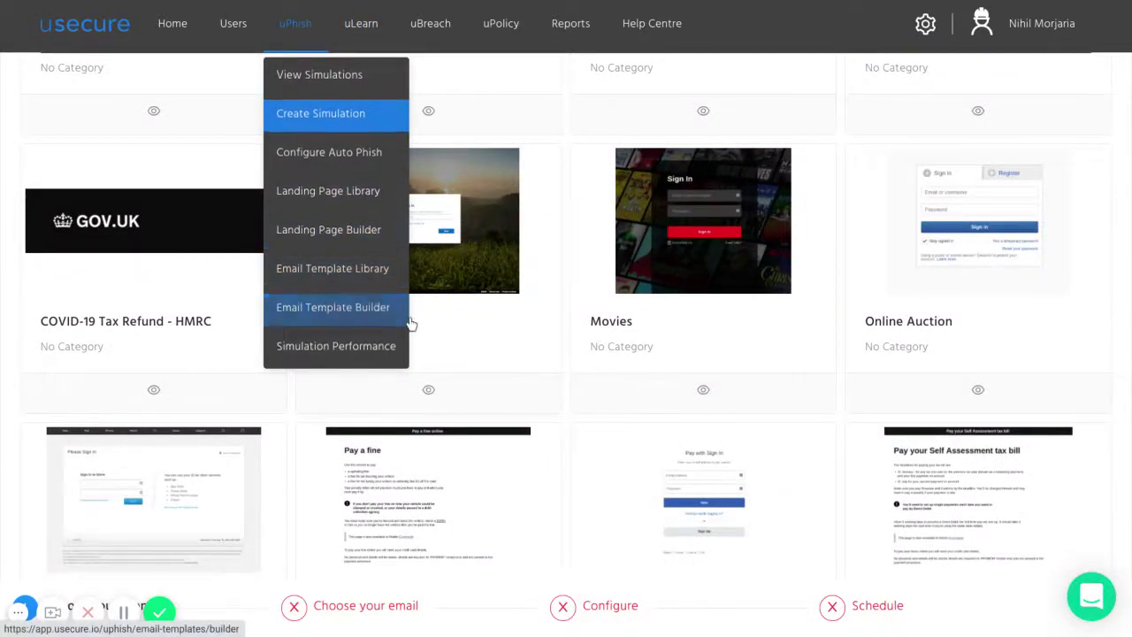
click(385, 310)
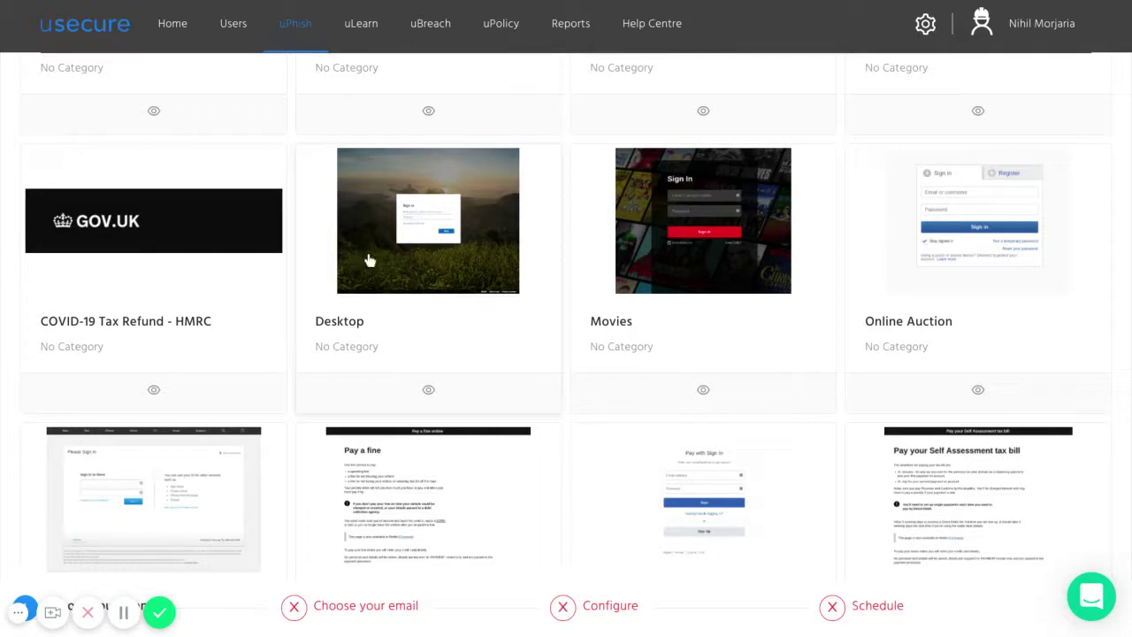
Pick the Desktop landing page and choose to write your own email
click(416, 255)
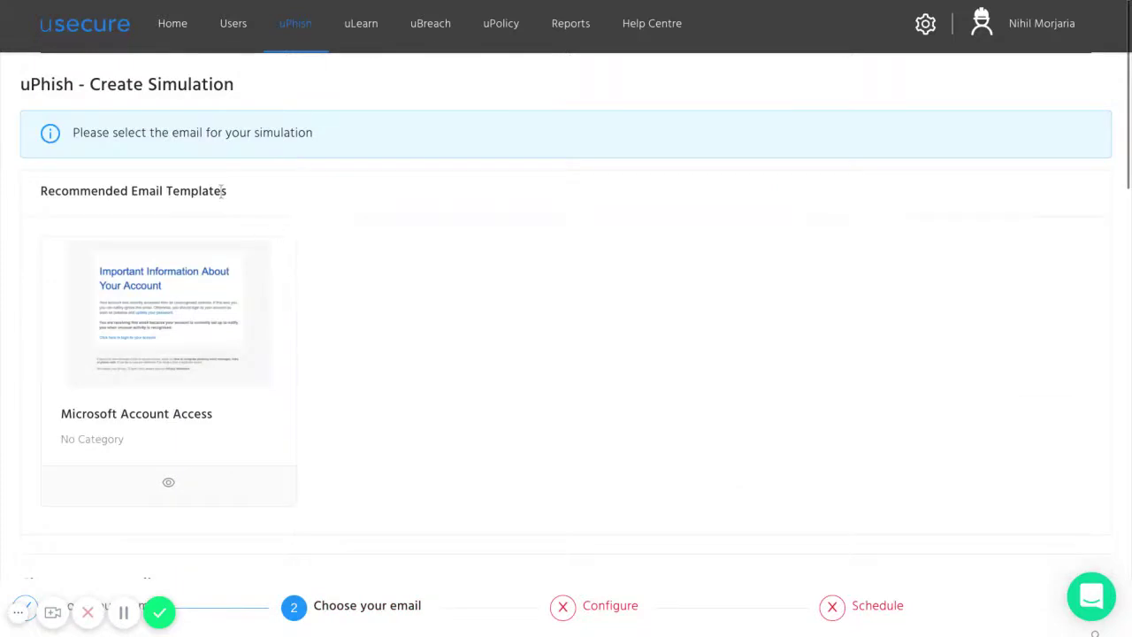
scroll(207, 189, down, 1)
scroll(207, 189, down, 1)
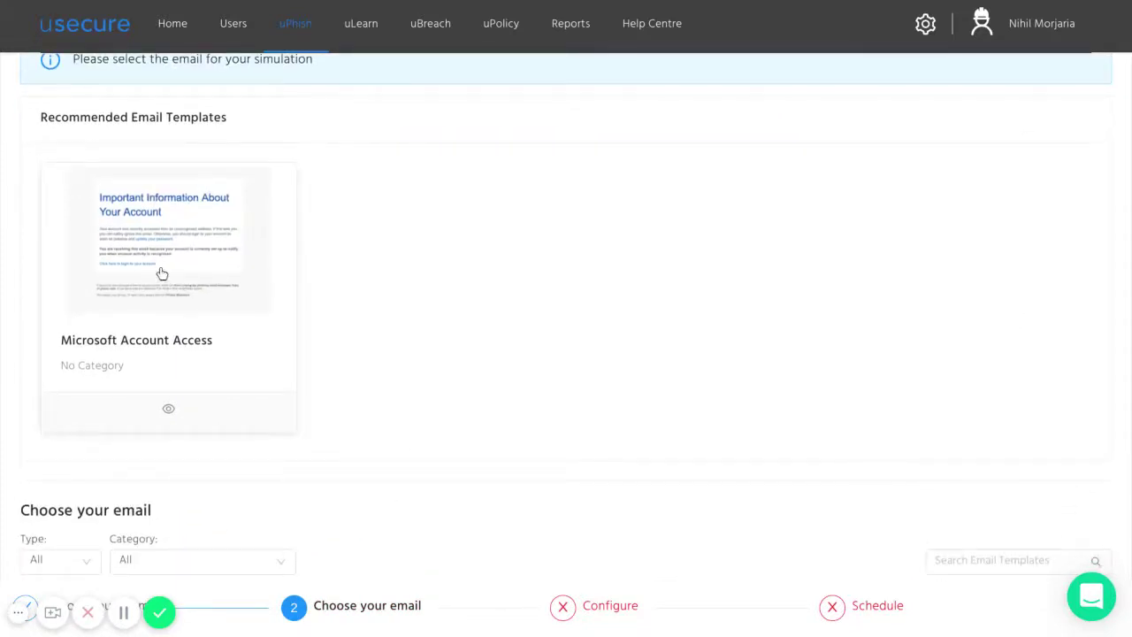
scroll(399, 309, down, 5)
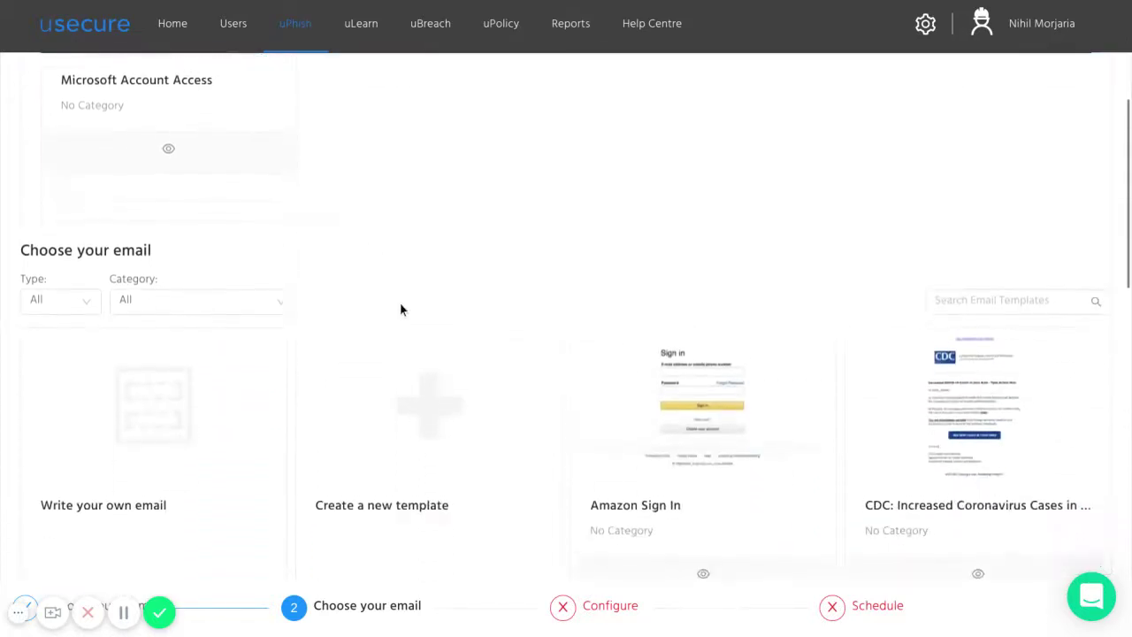
click(188, 389)
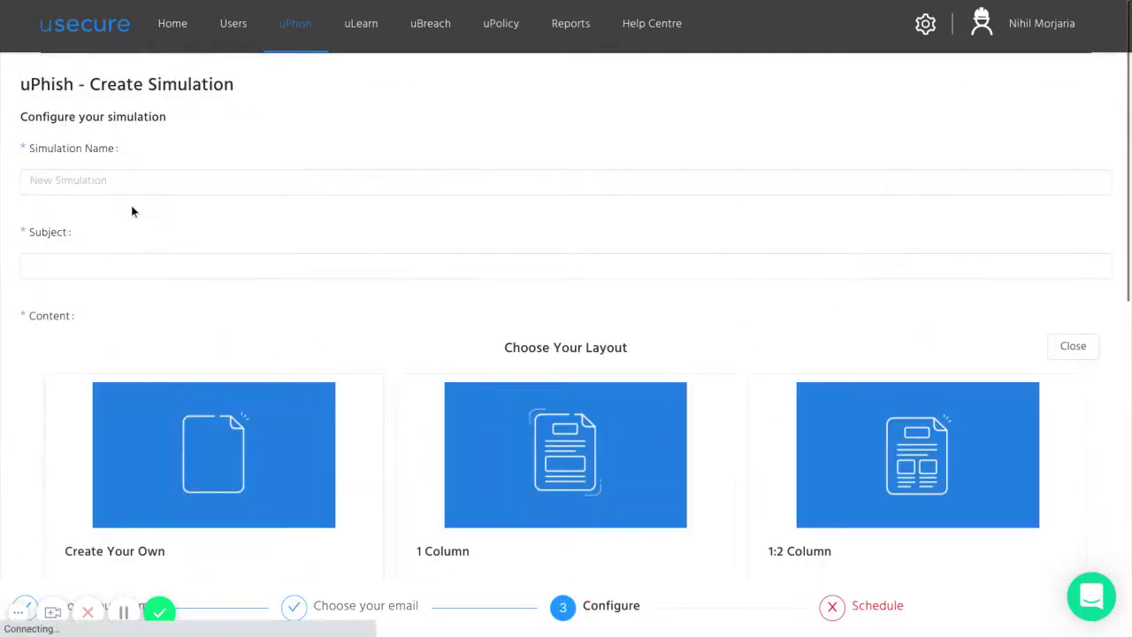
Name the simulation 'test' and give the email the subject 'Test'
scroll(127, 213, down, 1)
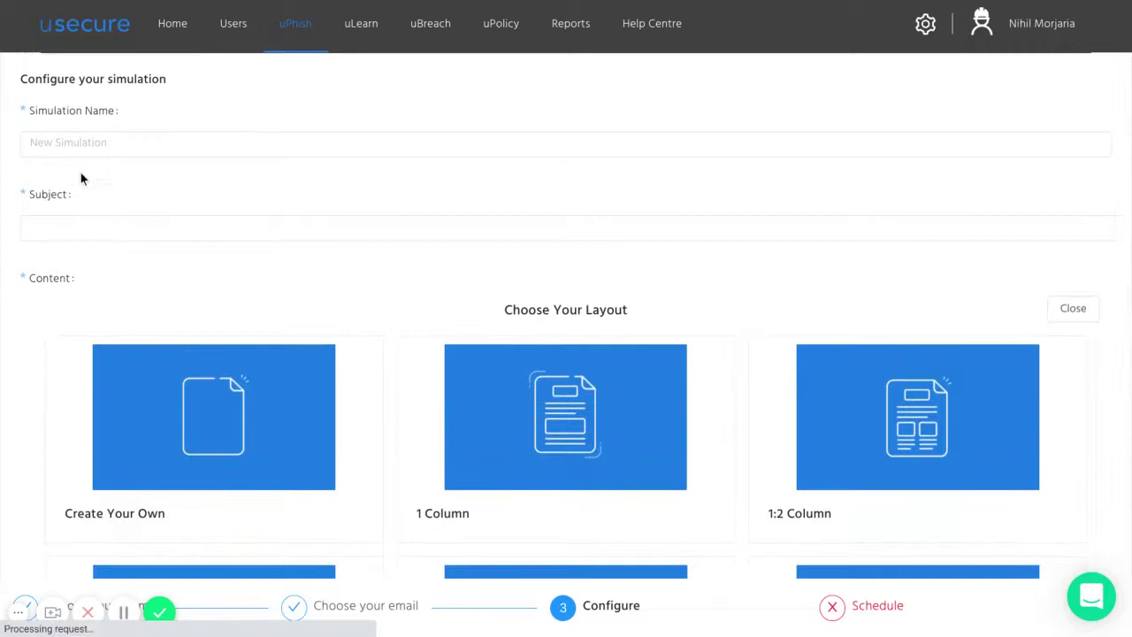
click(65, 153)
text(t)
key(Down)
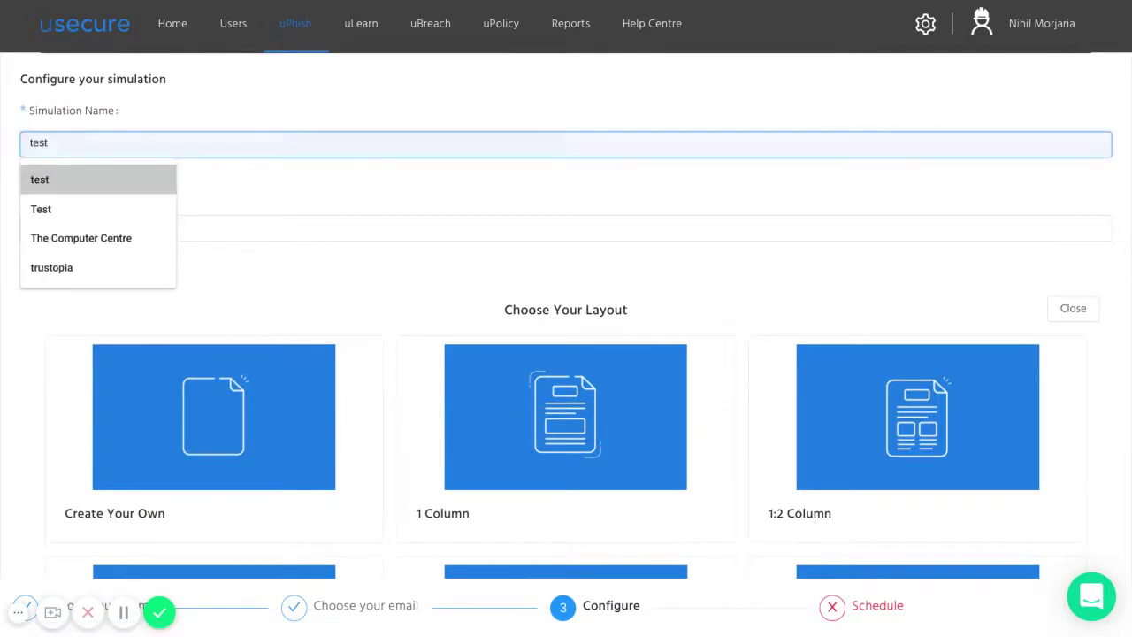
key(Return)
click(121, 228)
text(Test)
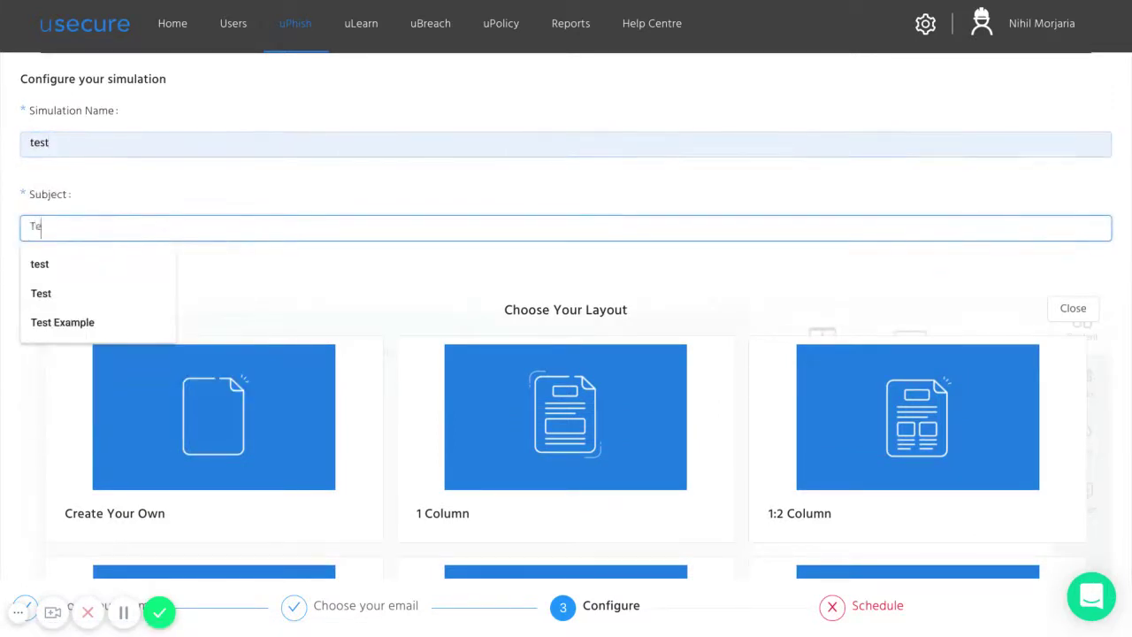
click(406, 179)
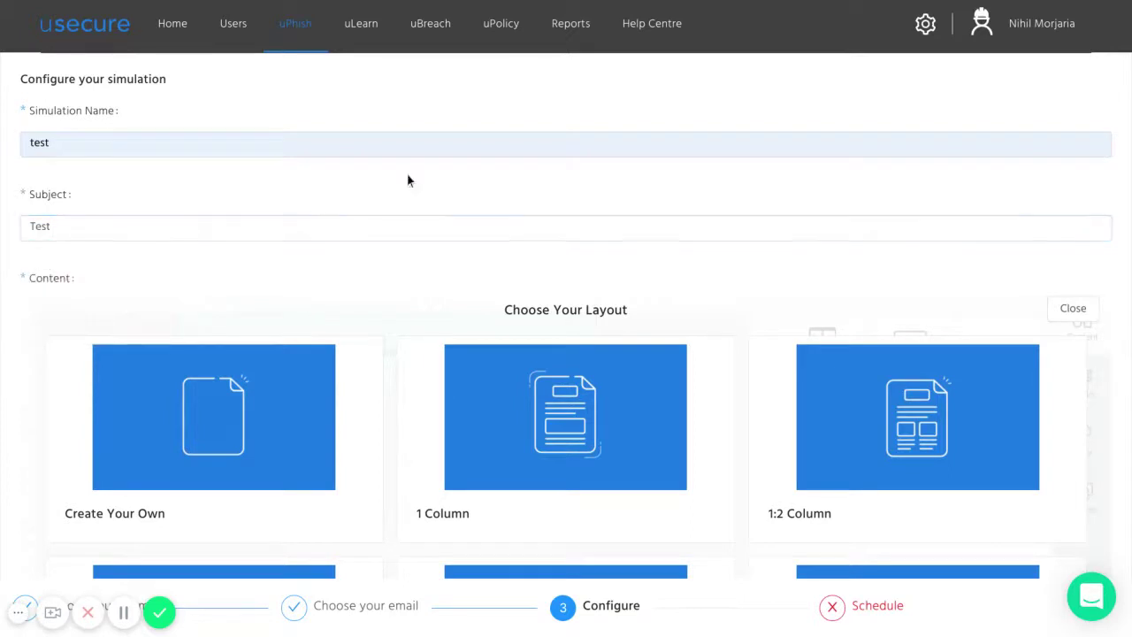
Start the email from the Plain Text layout
scroll(473, 169, down, 3)
scroll(473, 170, down, 2)
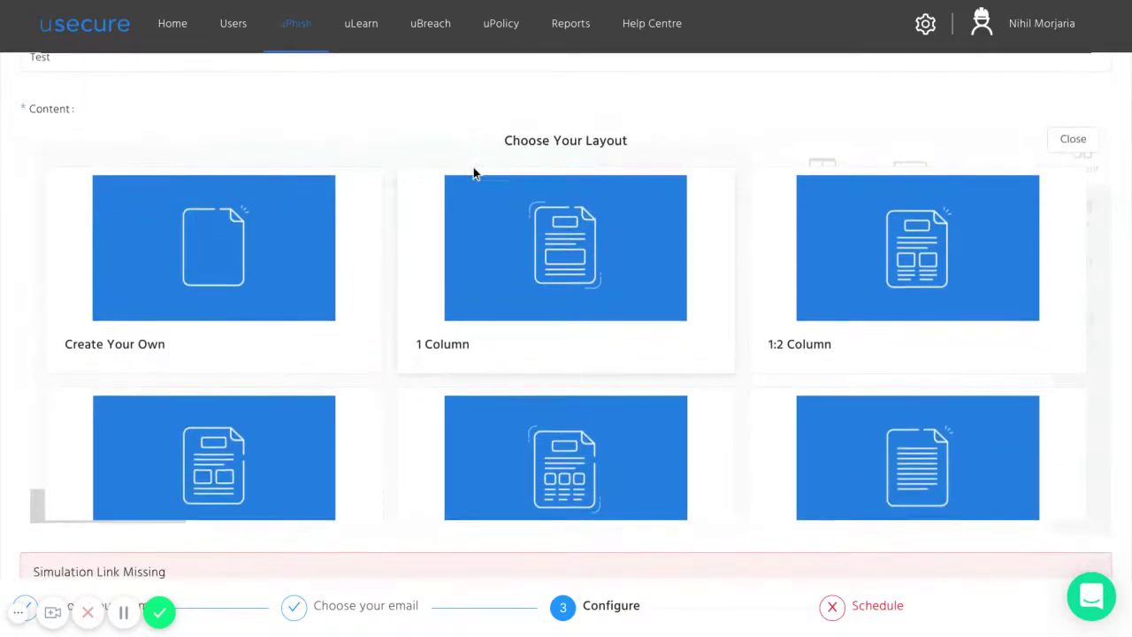
scroll(770, 326, down, 1)
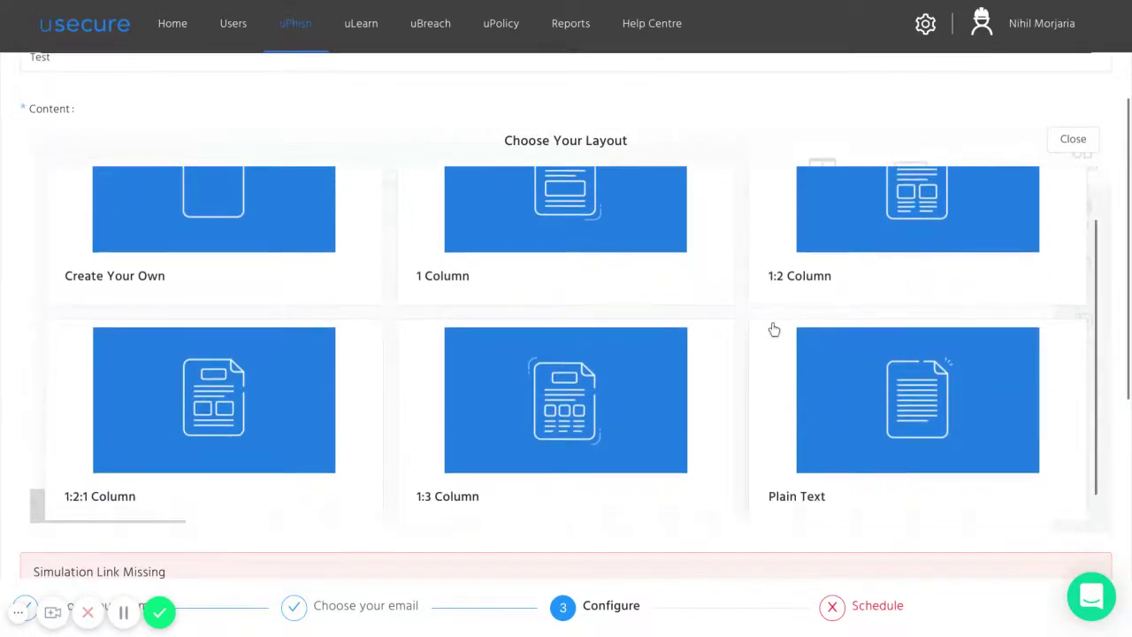
scroll(774, 329, up, 1)
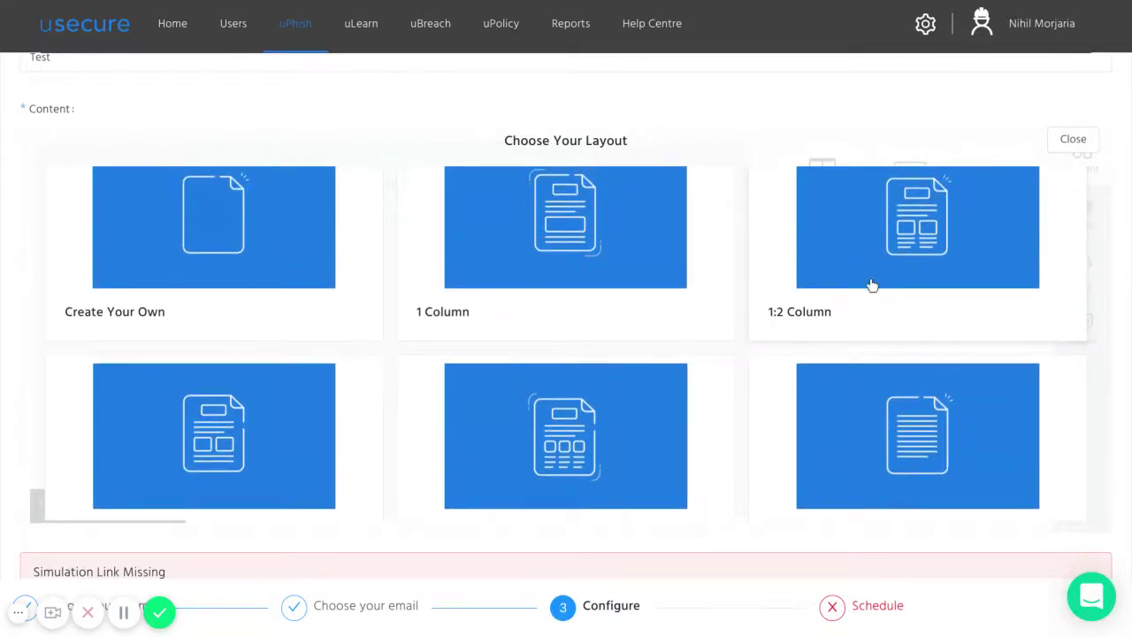
scroll(875, 372, down, 2)
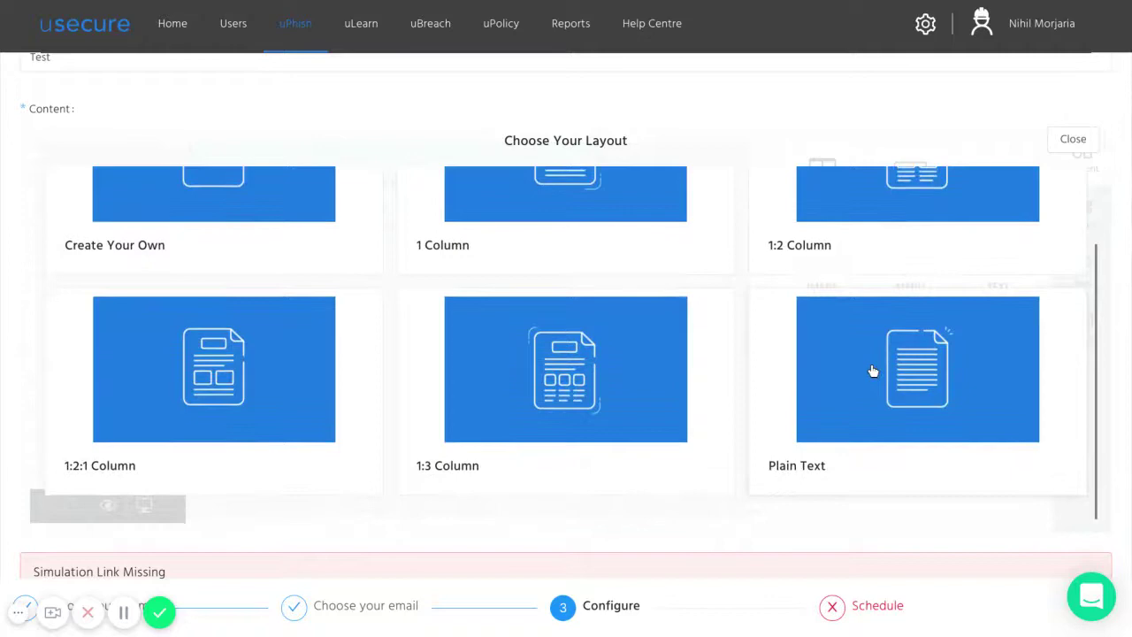
click(872, 370)
Place an IMAGE block above the greeting and rewrite the body as 'This is an example for company ABC'
scroll(873, 371, up, 1)
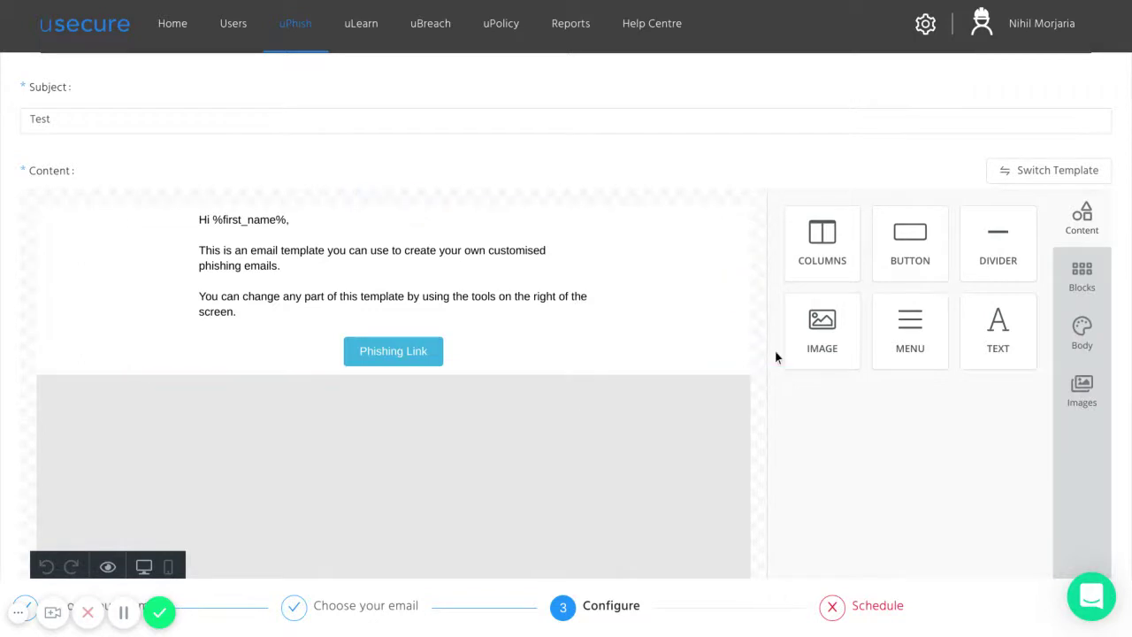
drag(817, 346, 413, 235)
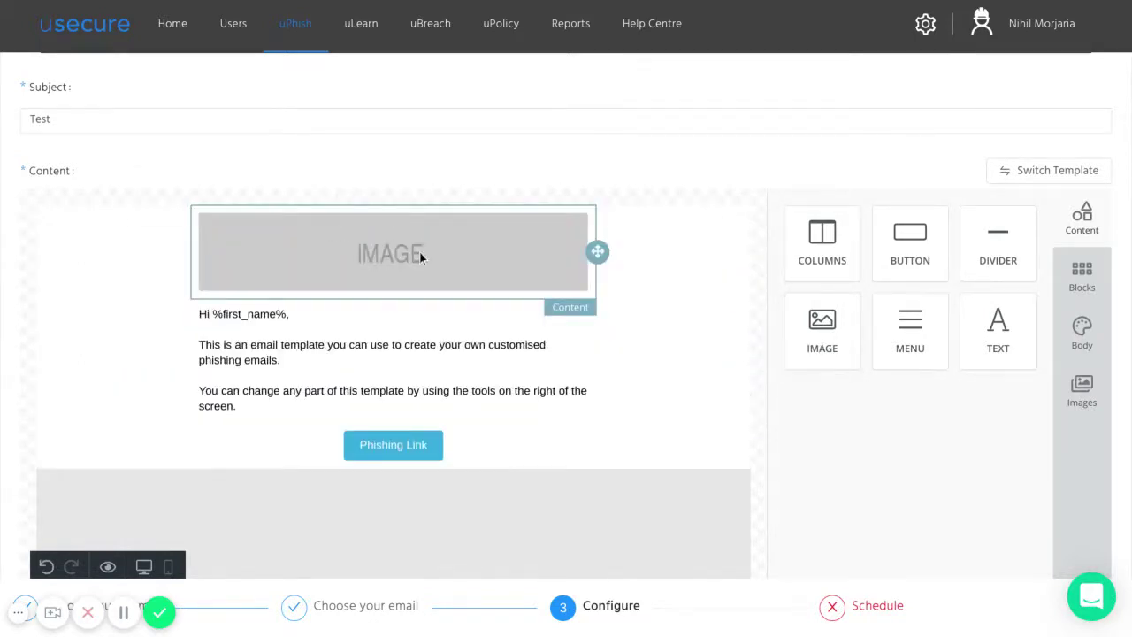
click(302, 406)
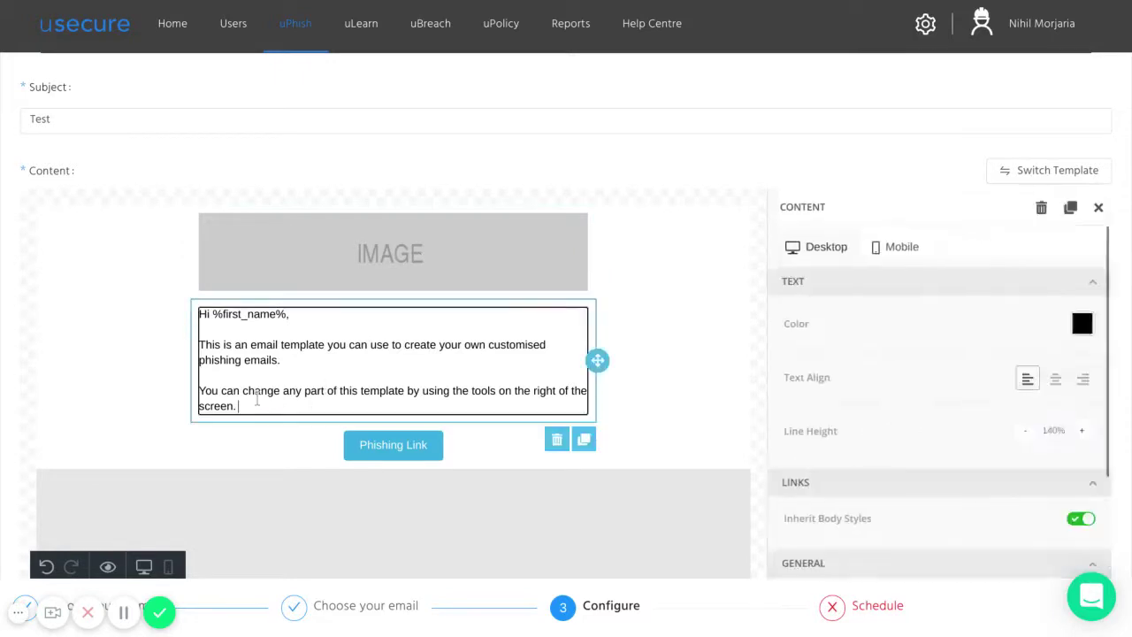
drag(301, 405, 198, 347)
key(BackSpace)
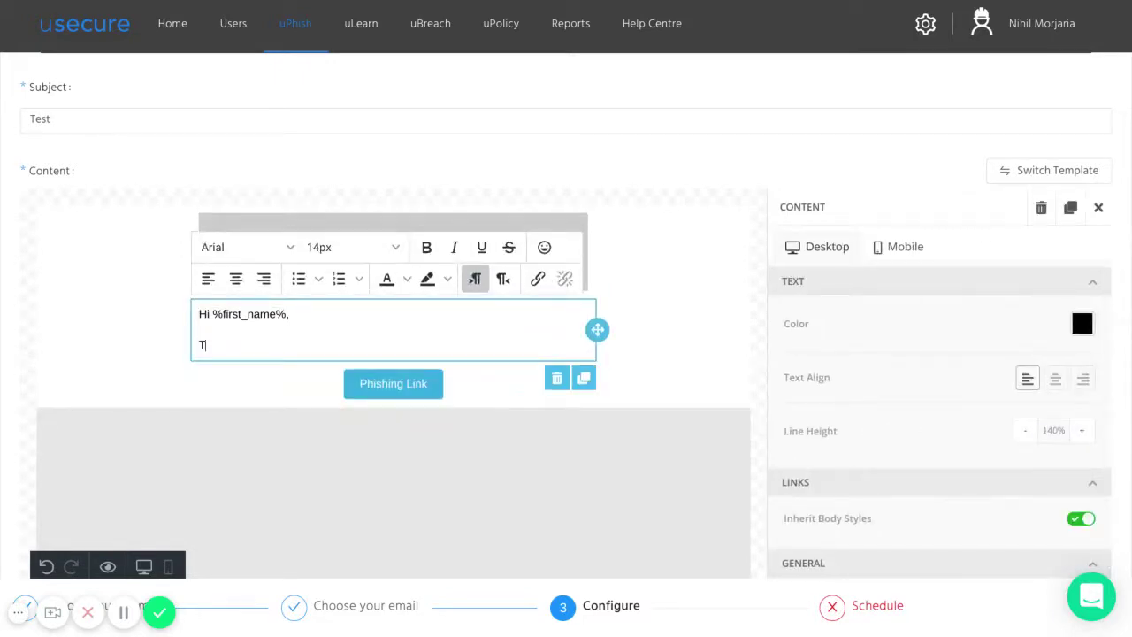
text(This is an example for )
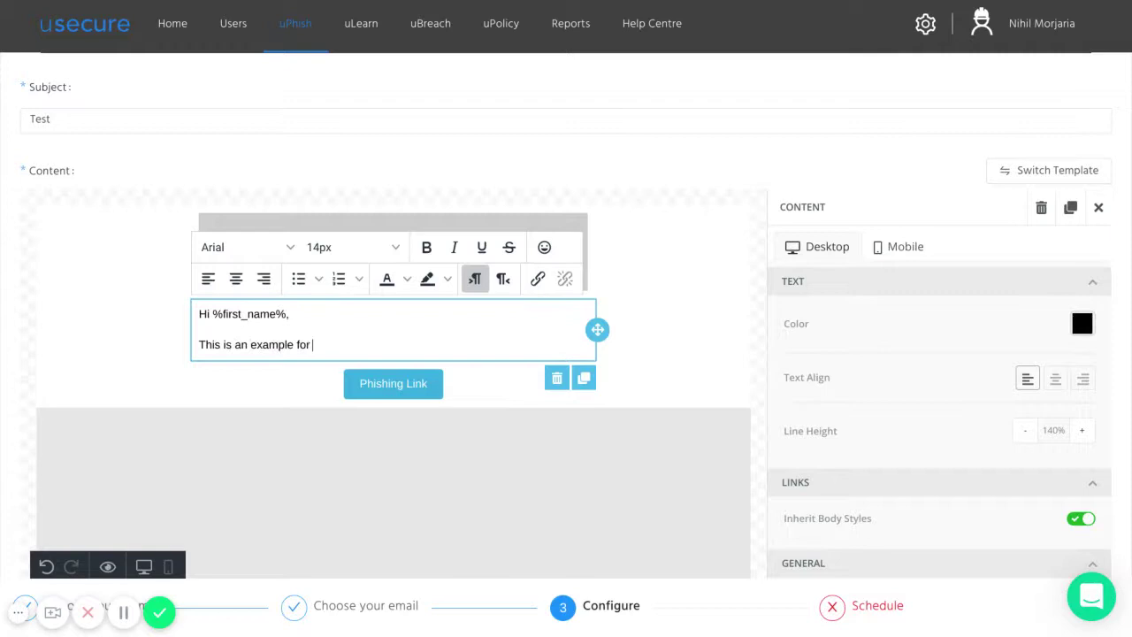
text(company ABC)
click(339, 484)
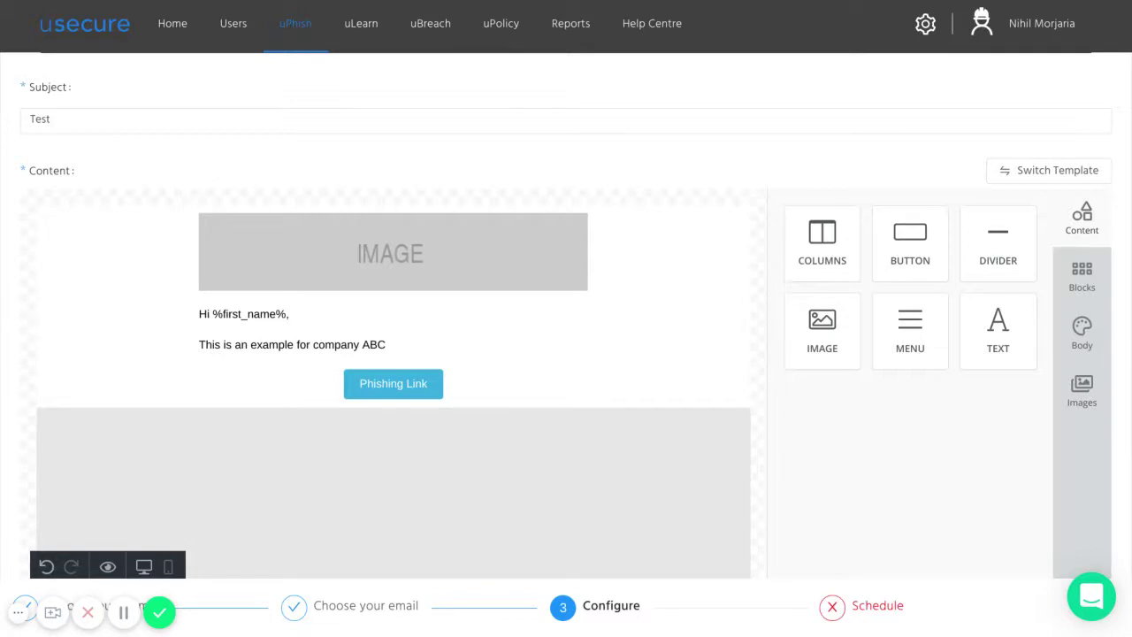
scroll(566, 318, down, 5)
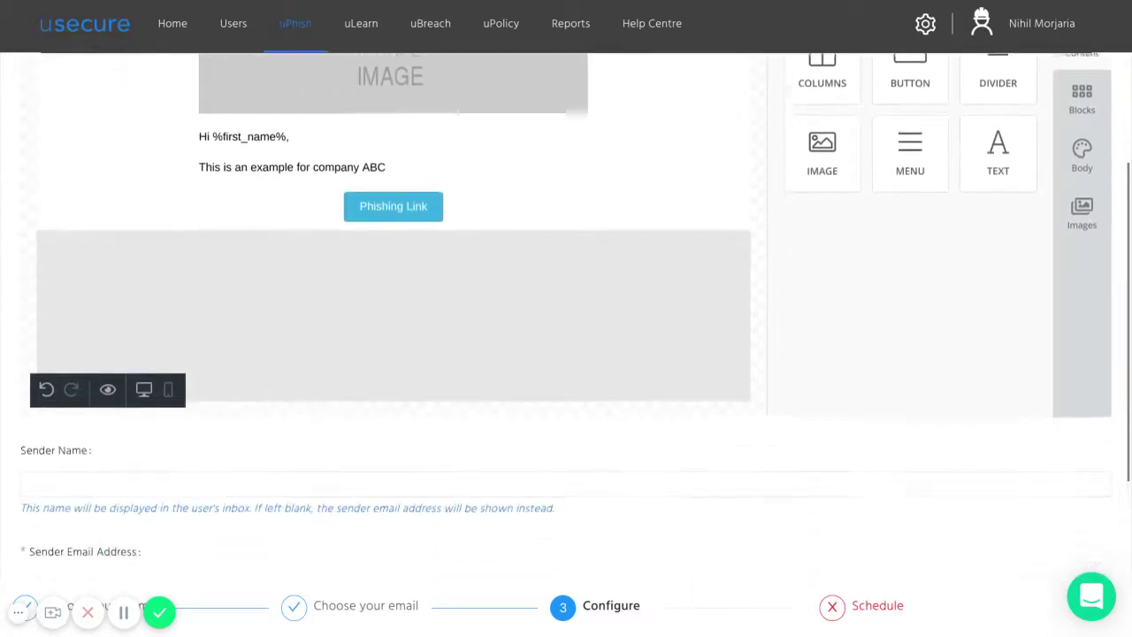
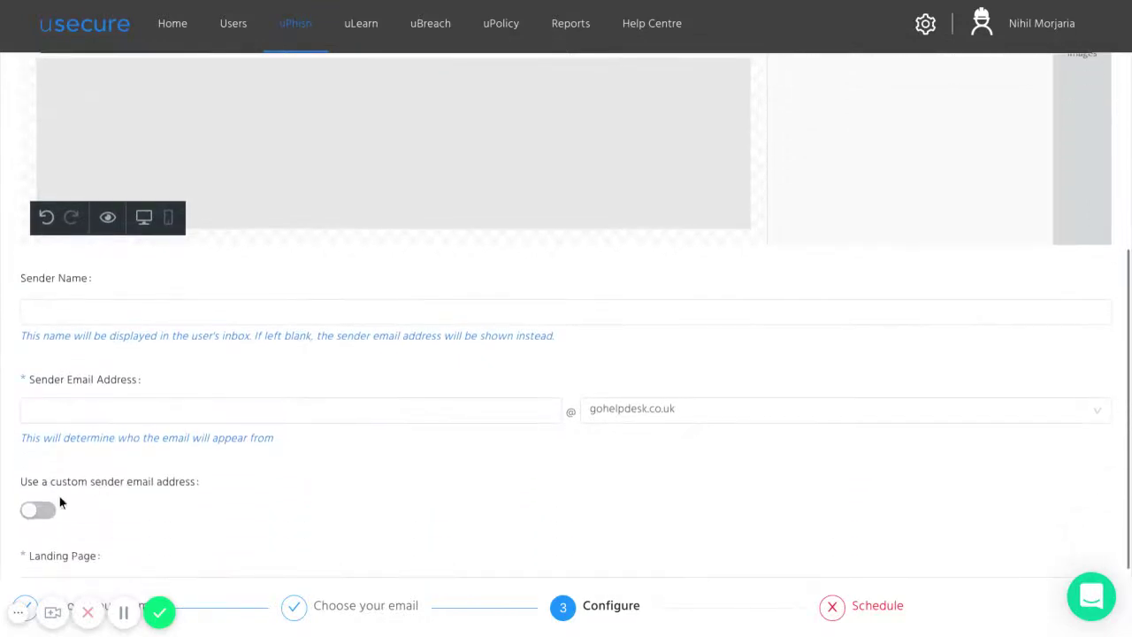
Enable a custom sender and enter the suggested usecure.io address as the sender email
click(47, 509)
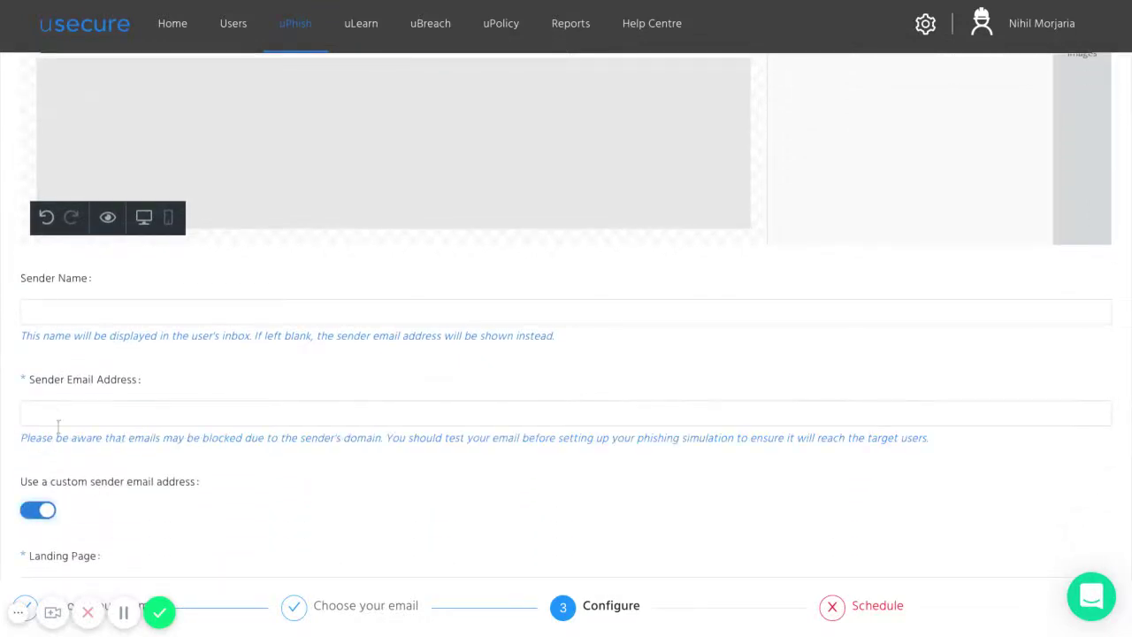
click(53, 411)
text(you)
key(Down)
key(Return)
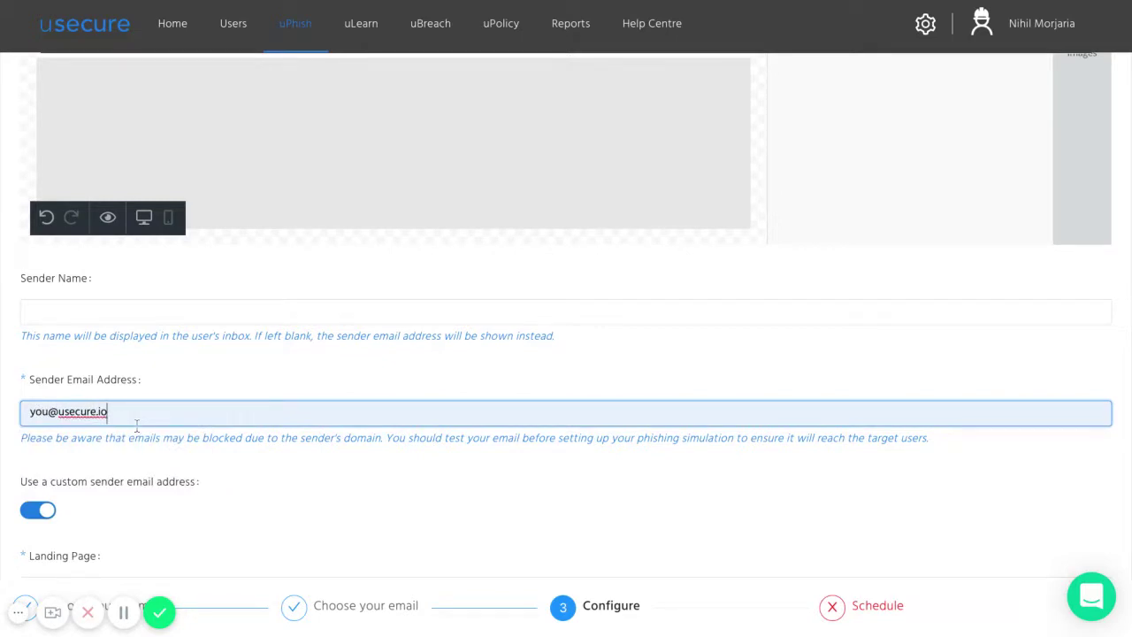
click(215, 463)
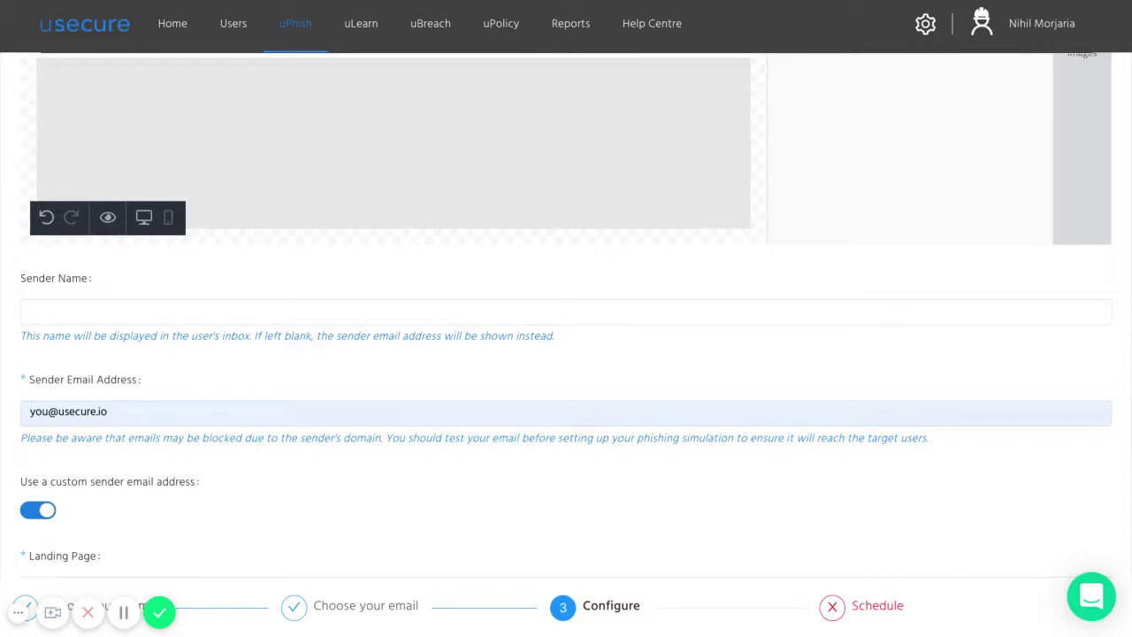
scroll(566, 354, down, 3)
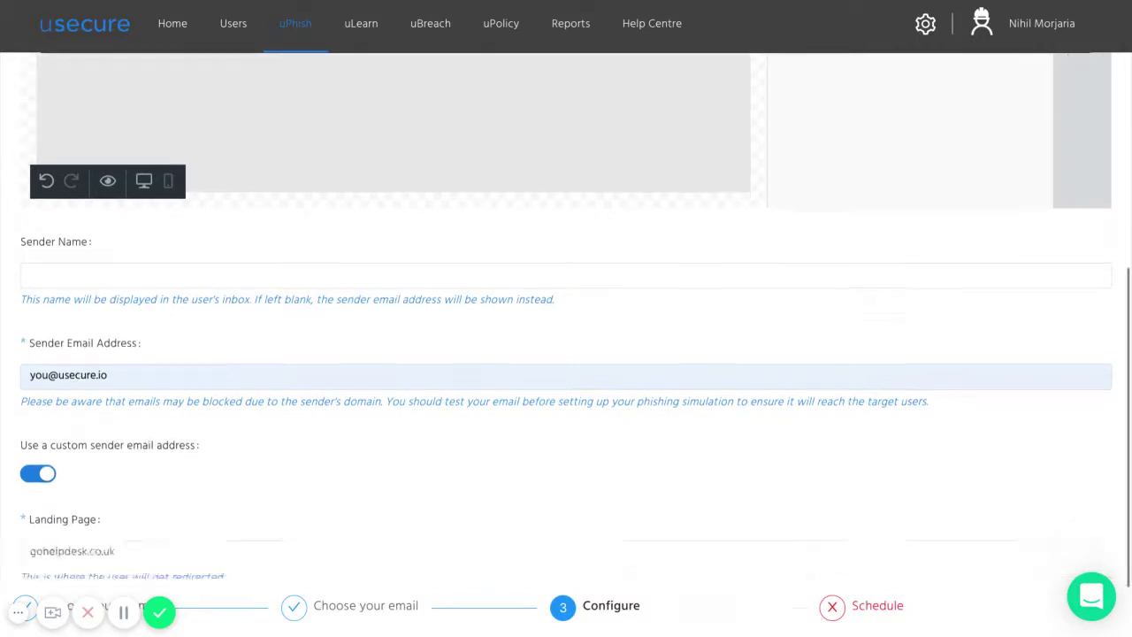
Schedule the emails to start now (05/08/2020 18:15), spread over 6 hours
click(644, 540)
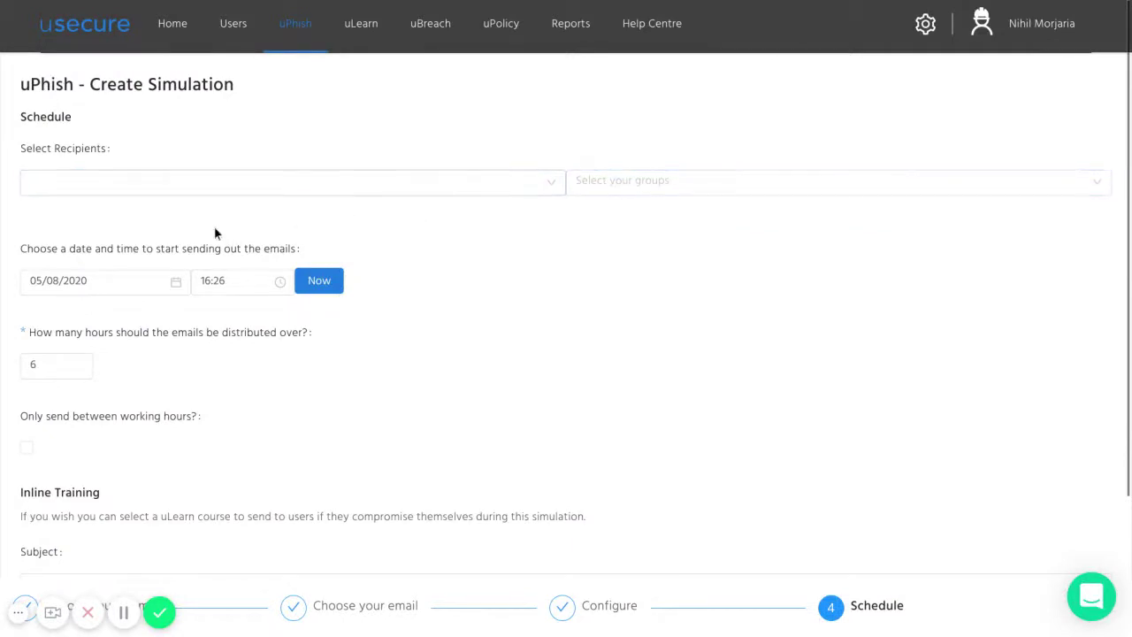
click(339, 283)
click(43, 364)
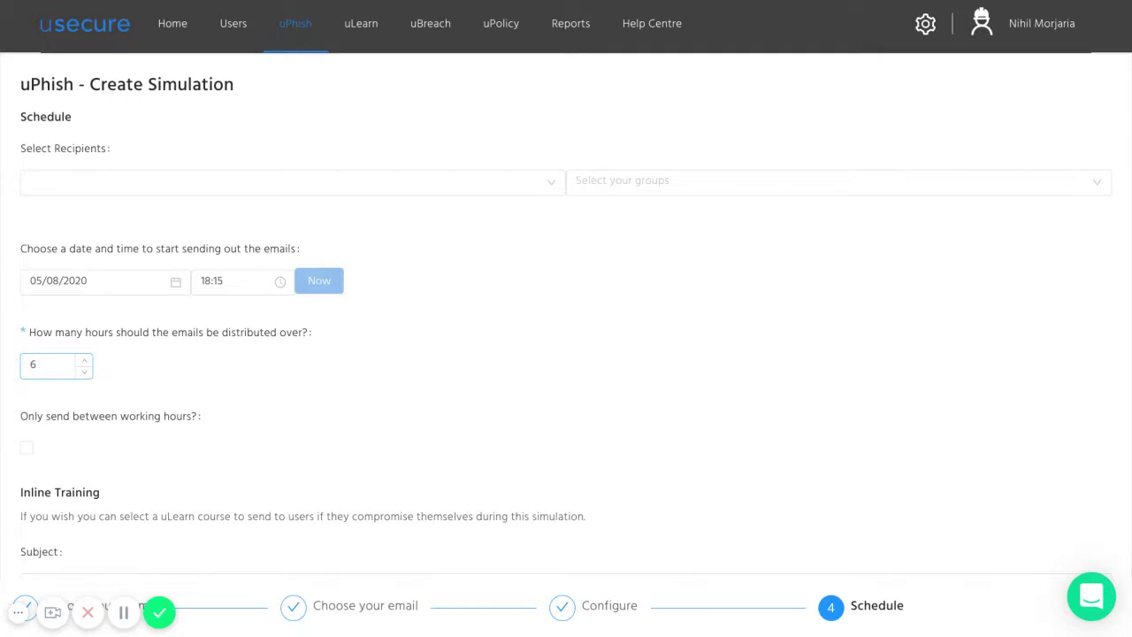
scroll(328, 368, down, 2)
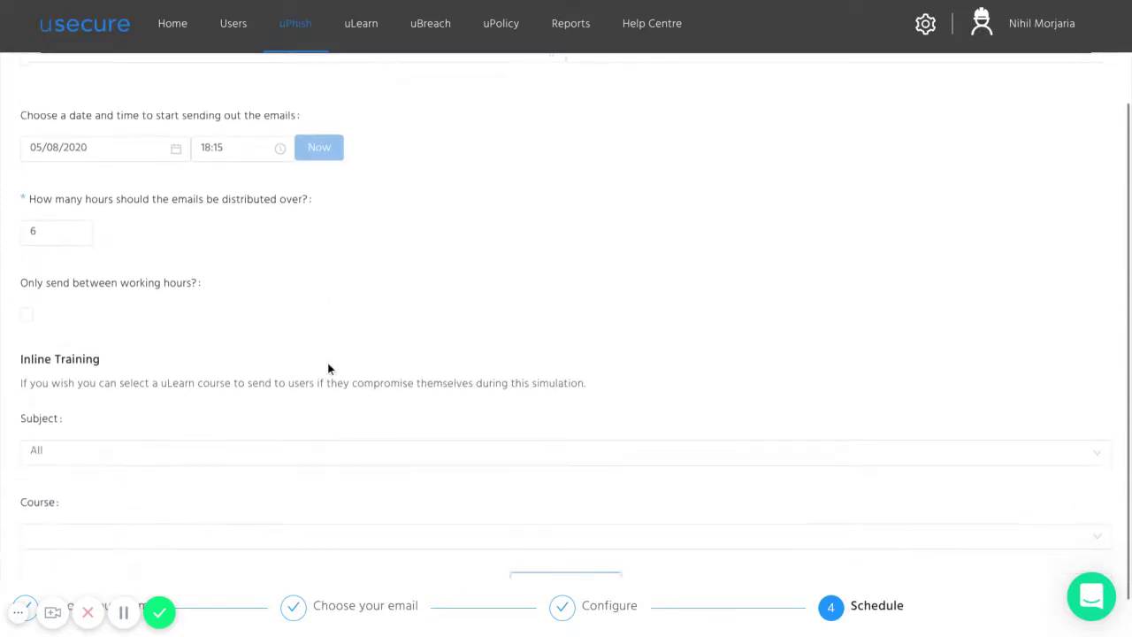
scroll(327, 369, down, 1)
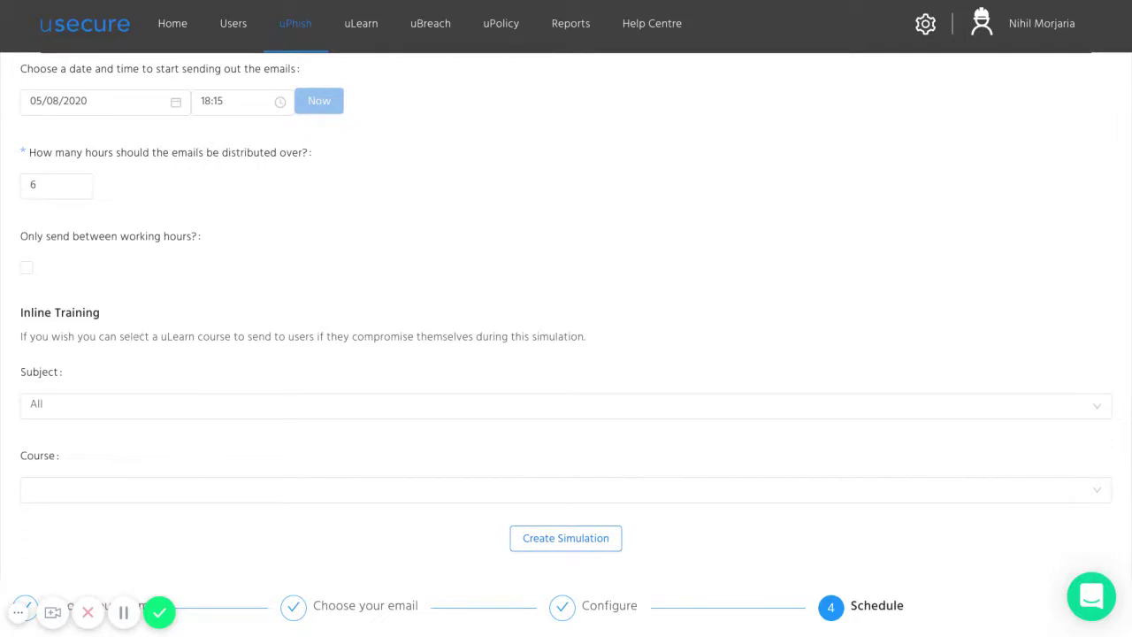
Assign 'Phishing Awareness: Rob's Phishy Friday (Beginner)' as the inline training course
click(112, 490)
text(phis)
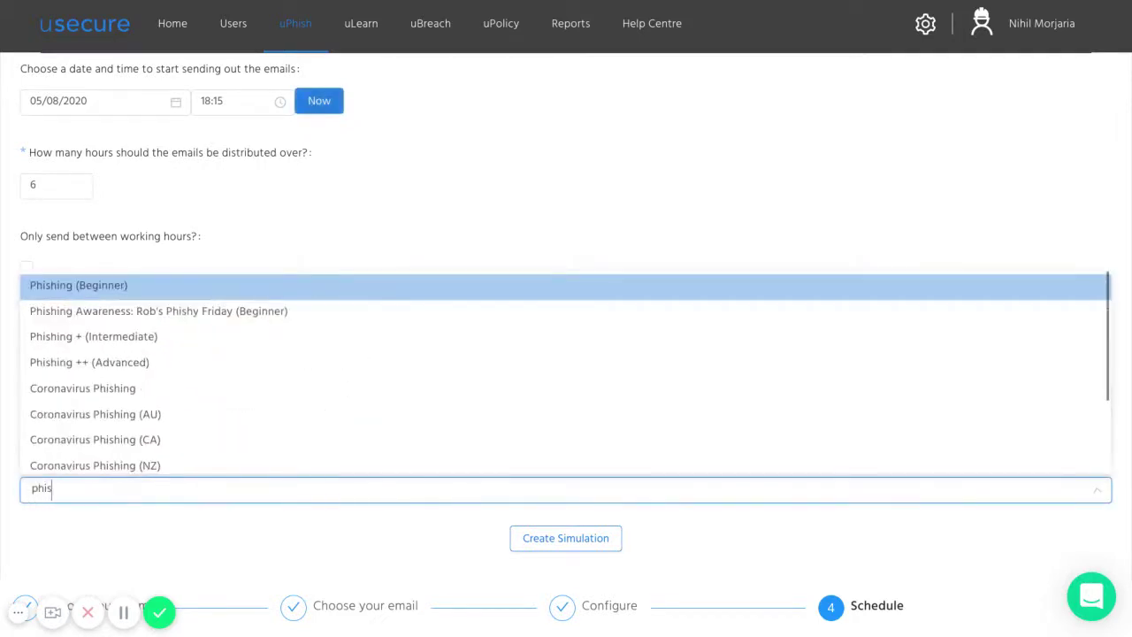
text(hing)
key(Down)
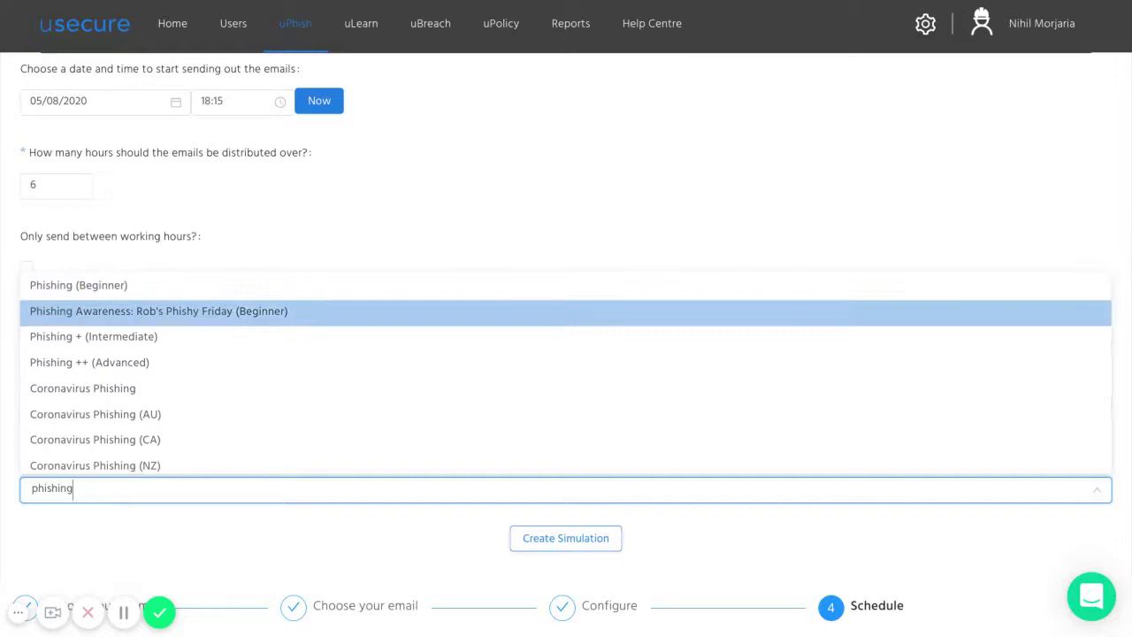
key(Return)
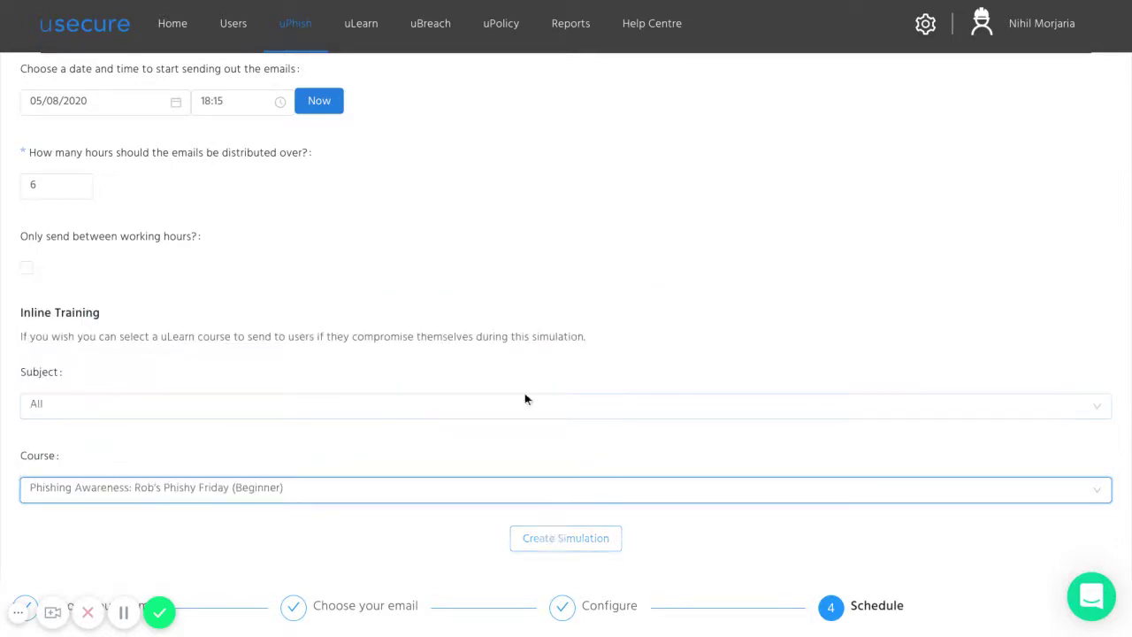
Open the most recent finished simulation's report from the uPhish simulations list
mouse_move(298, 41)
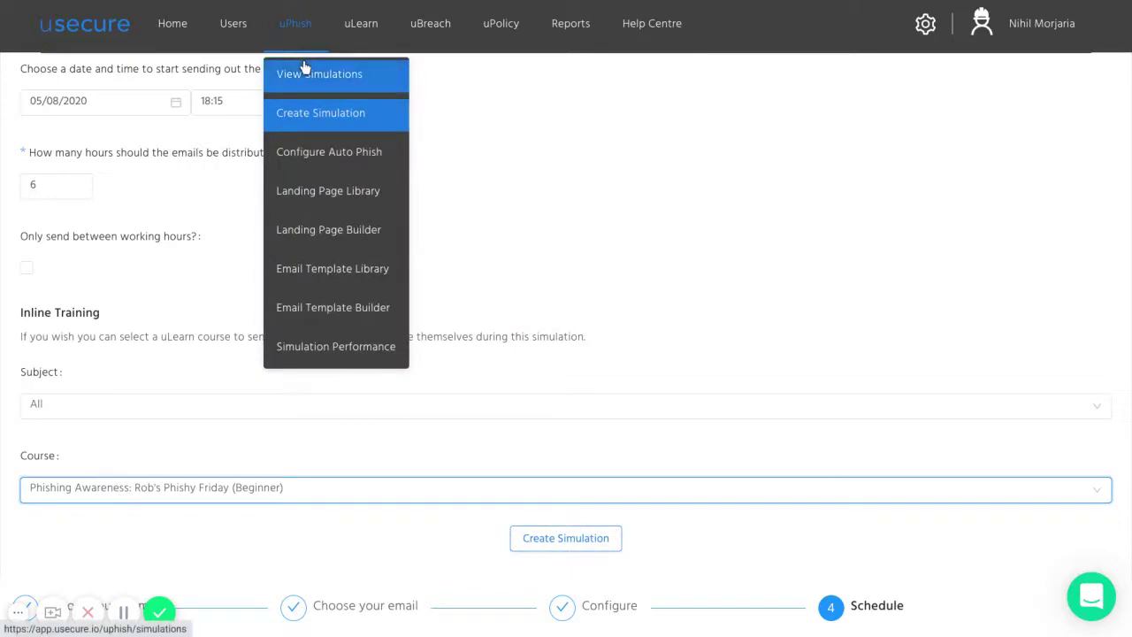
click(304, 72)
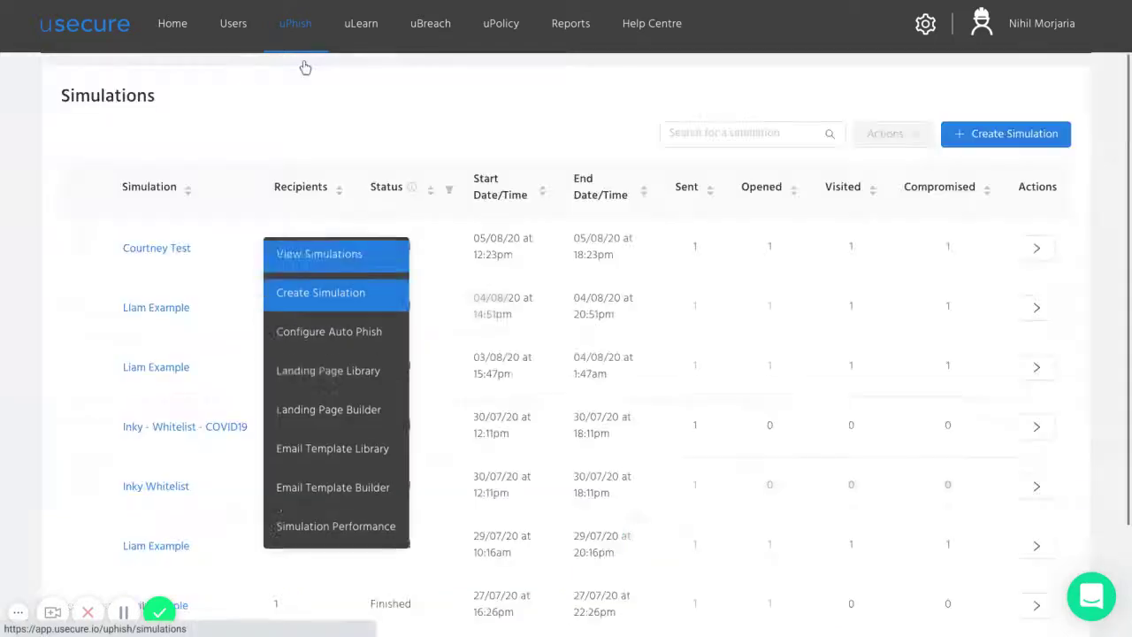
click(167, 252)
click(165, 251)
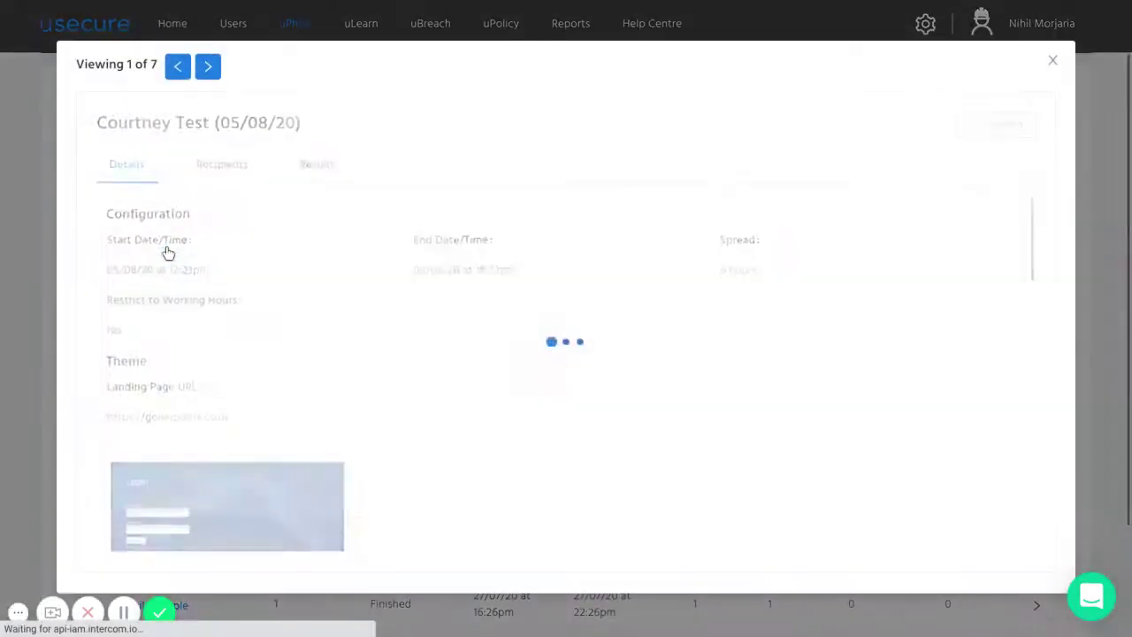
Review the simulation's details, its recipients' compromise status, and the results chart
click(130, 181)
scroll(397, 357, down, 5)
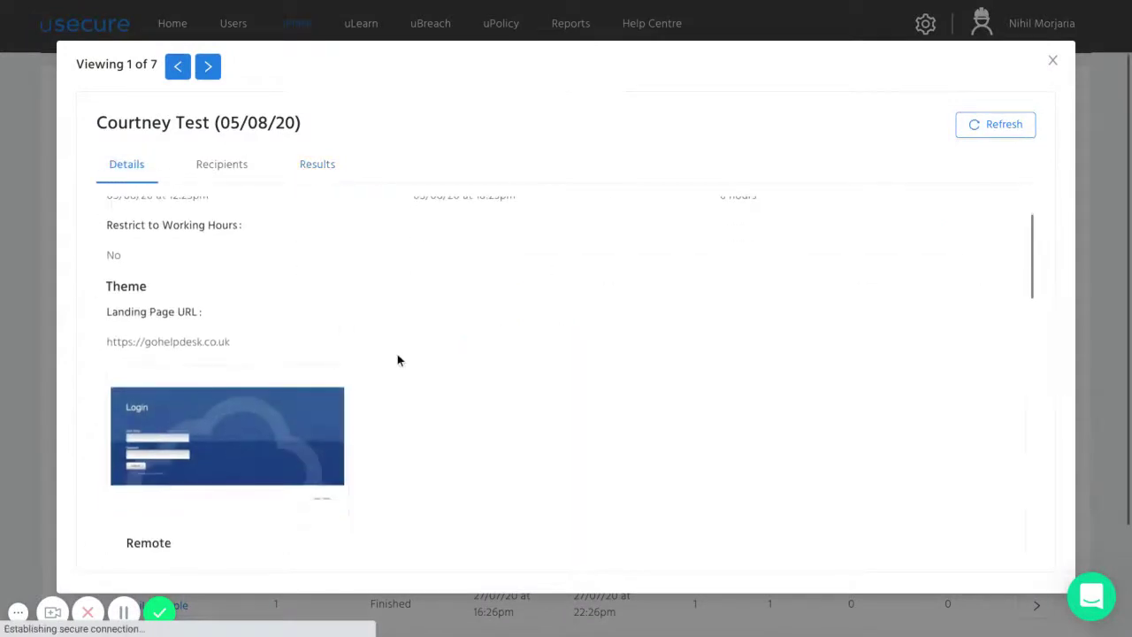
scroll(397, 360, down, 3)
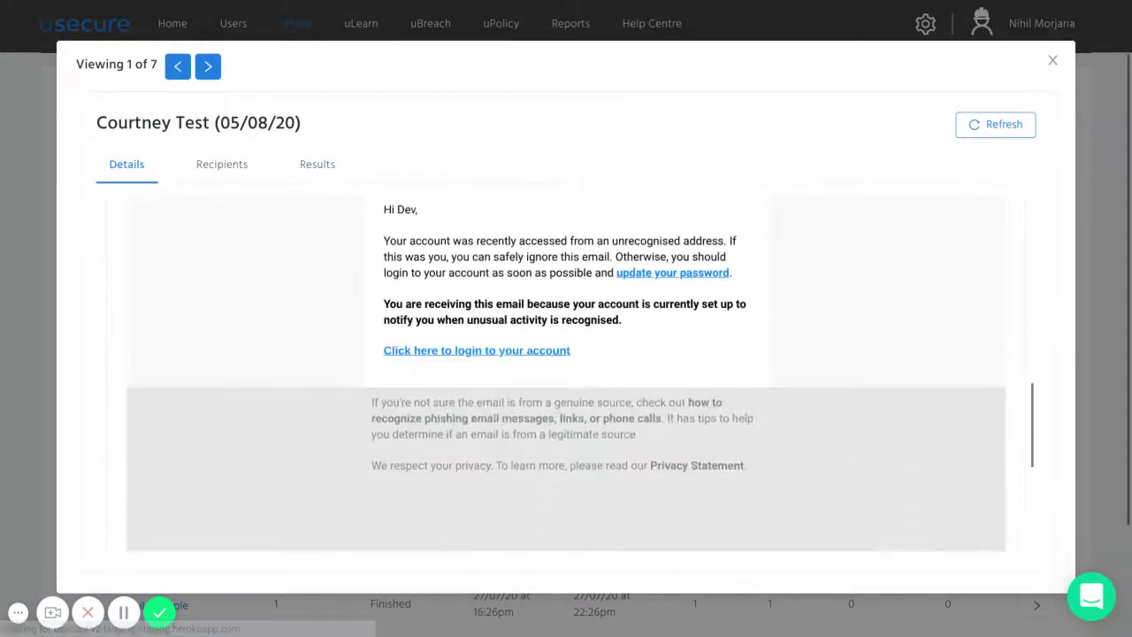
click(206, 171)
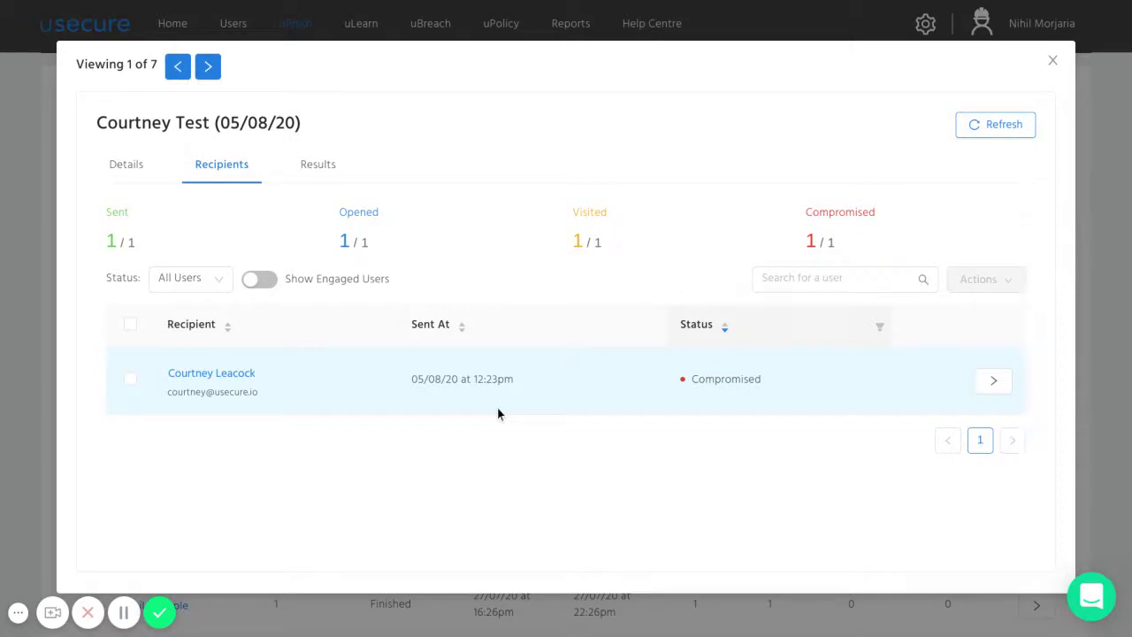
click(295, 177)
scroll(482, 323, down, 3)
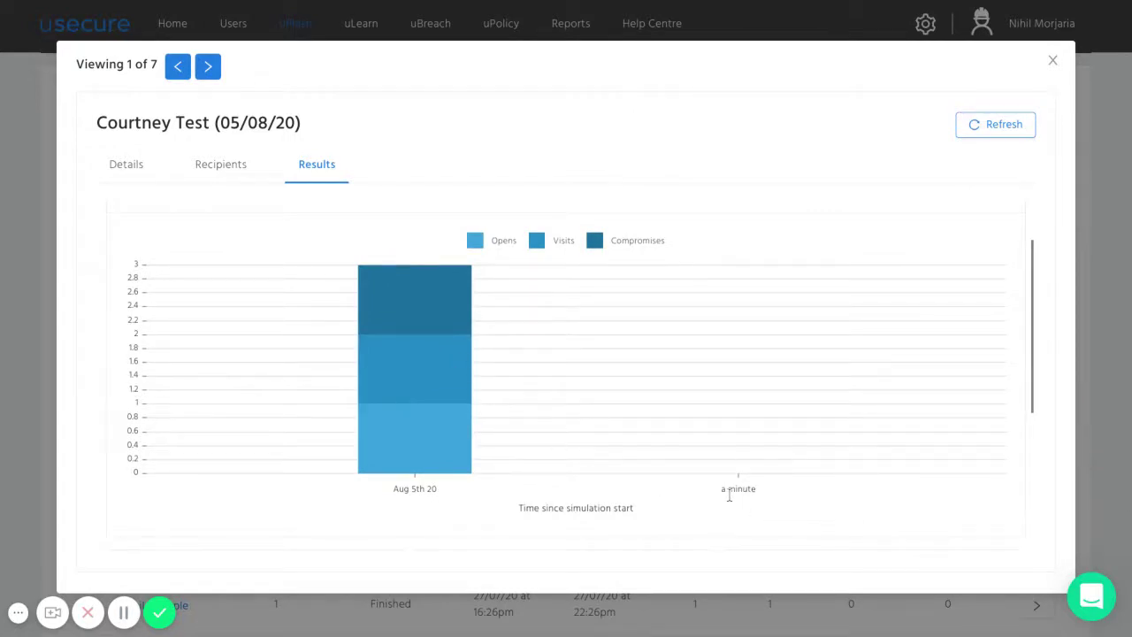
Check the chart values and 100% open and compromise rates, then close the report
mouse_move(443, 468)
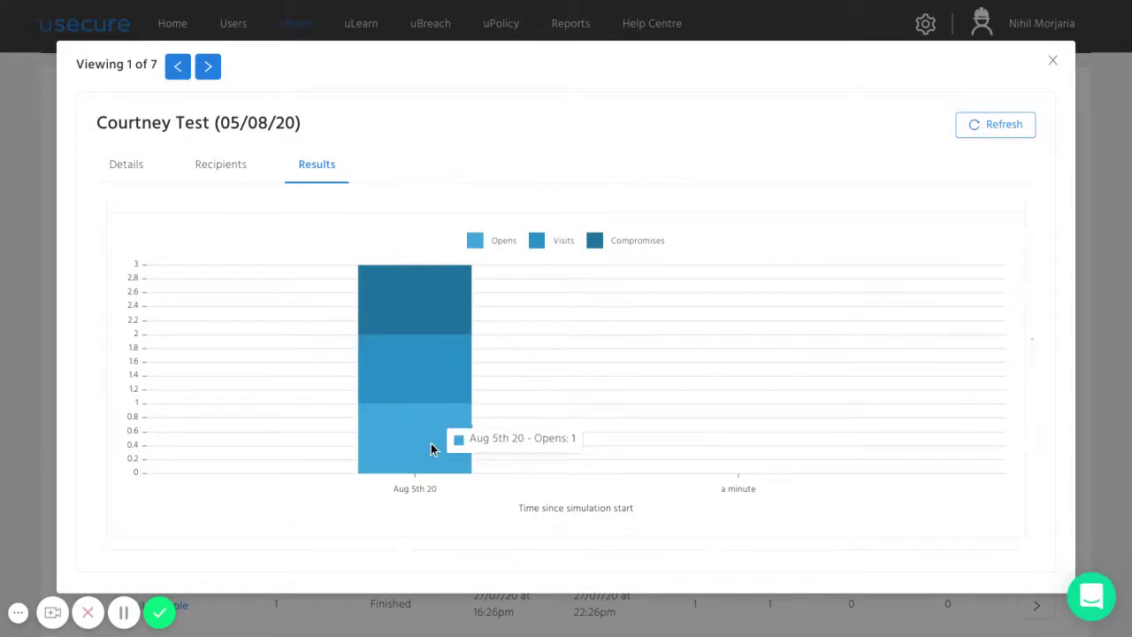
mouse_move(414, 366)
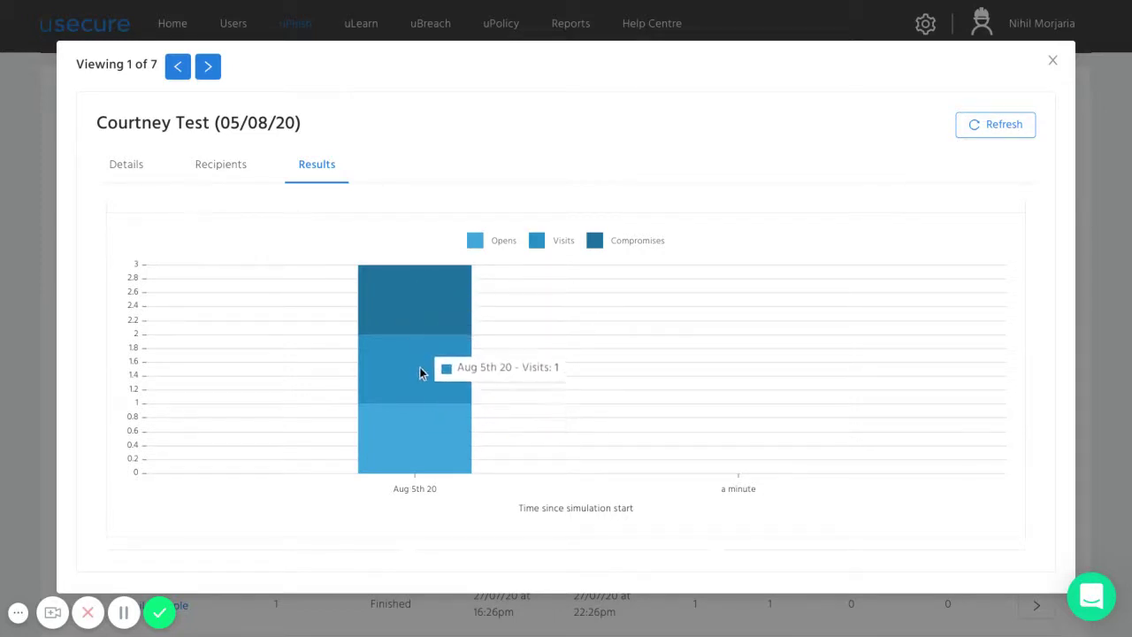
mouse_move(415, 315)
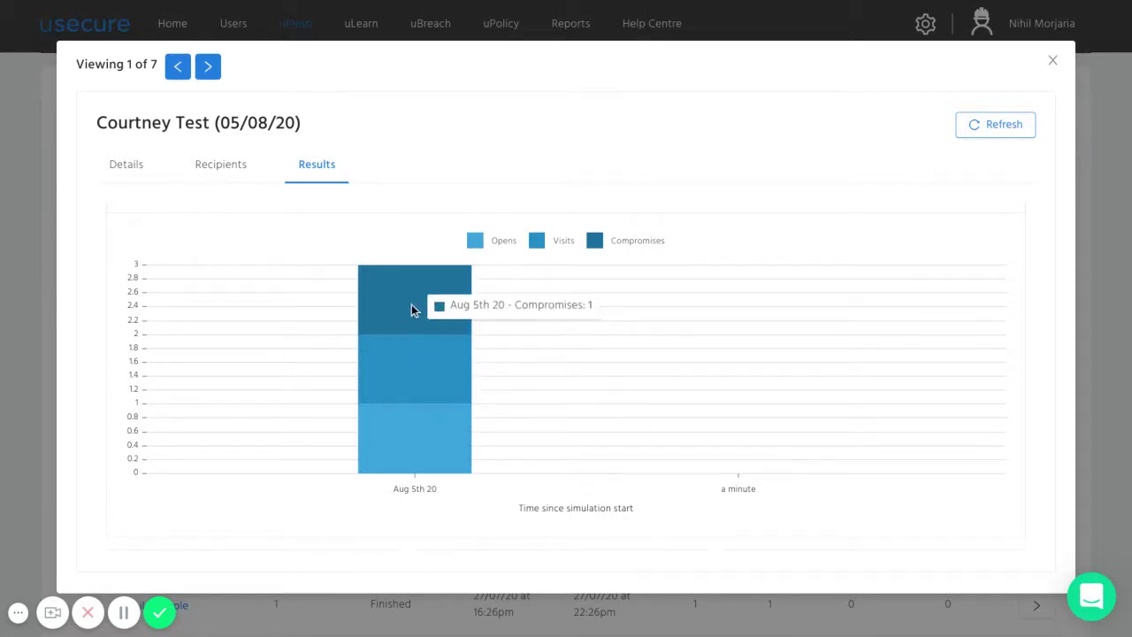
scroll(412, 304, down, 4)
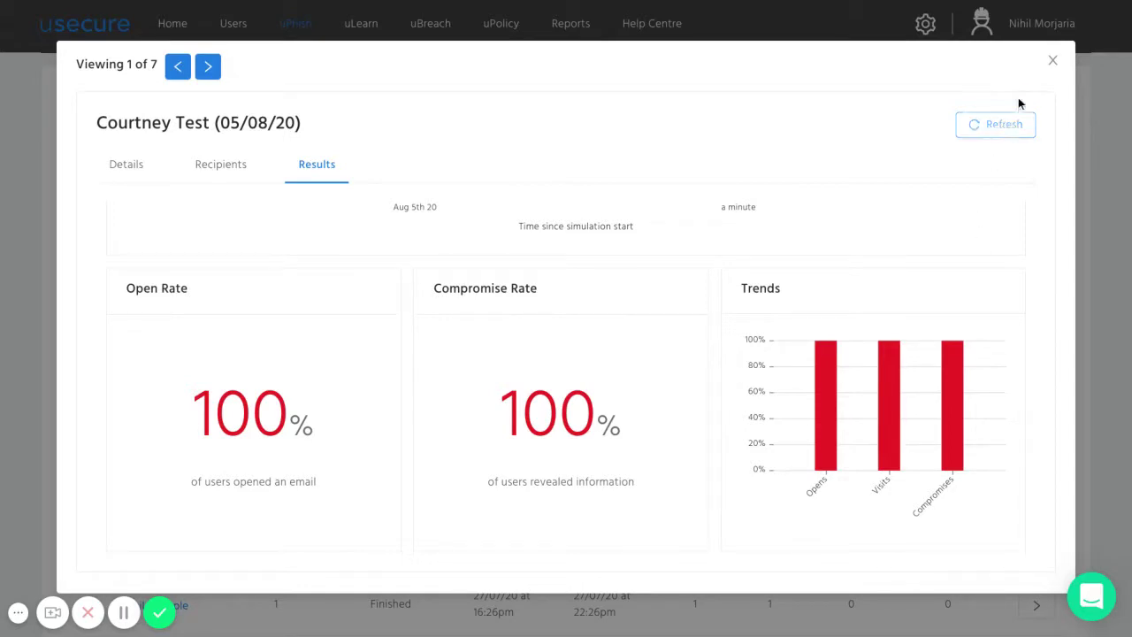
click(1052, 69)
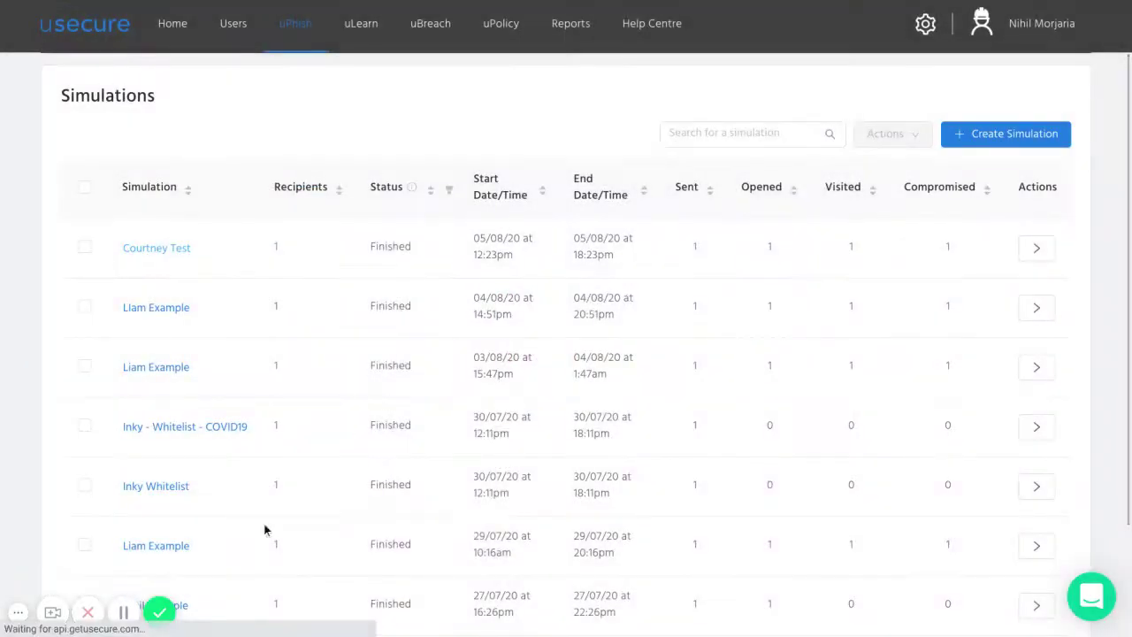